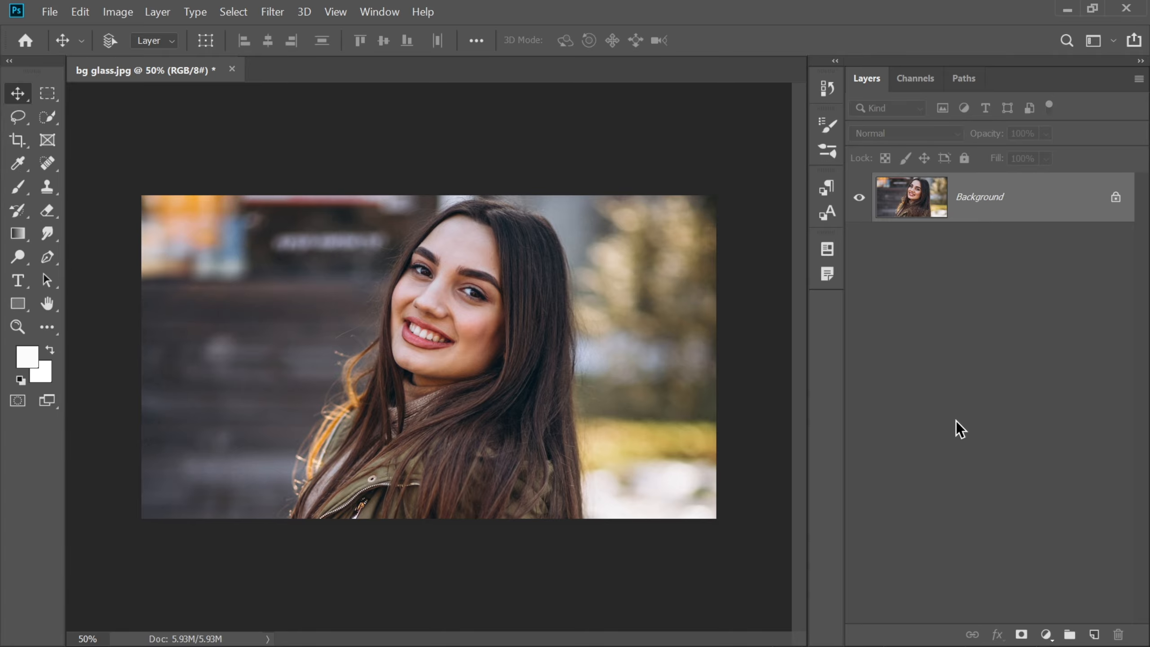
Step: Draw a white rectangle about 1354 by 409 px across the photo and round all its corners to 204.5 px
left_click(17, 303)
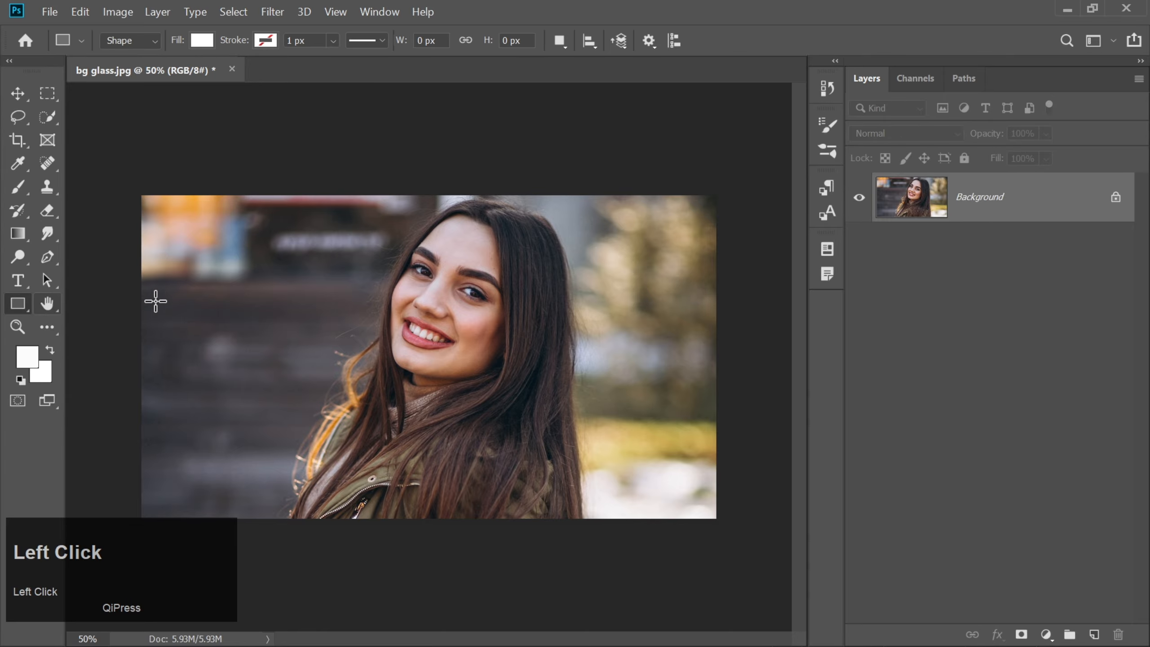
left_click_drag(234, 302, 639, 424)
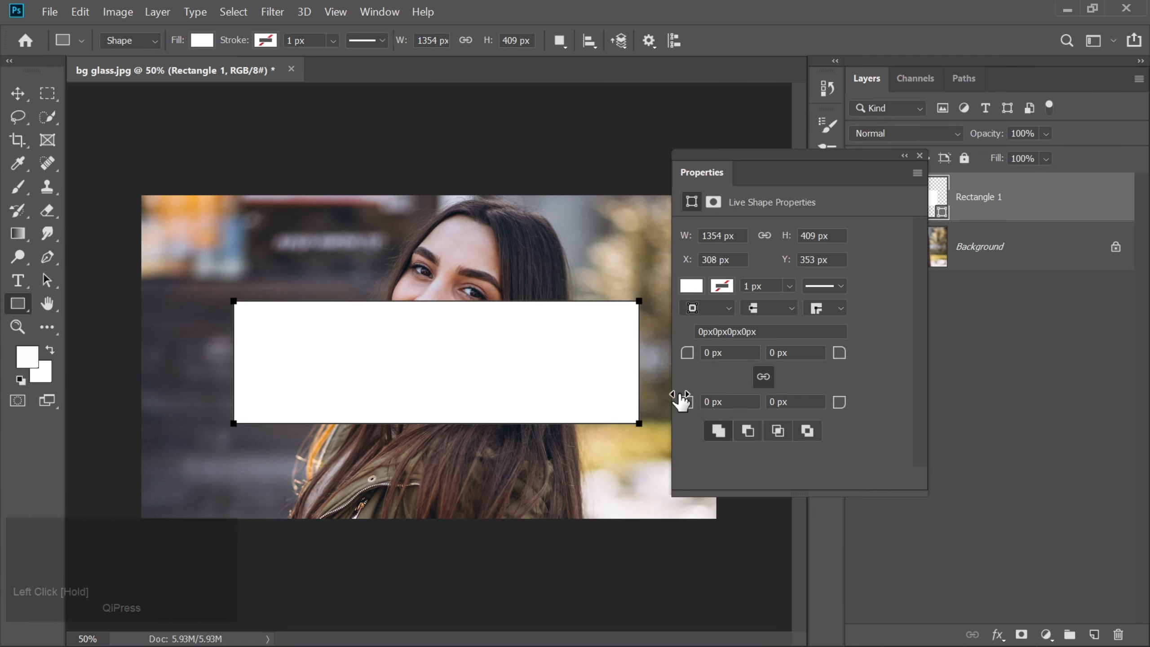
left_click_drag(688, 360, 888, 359)
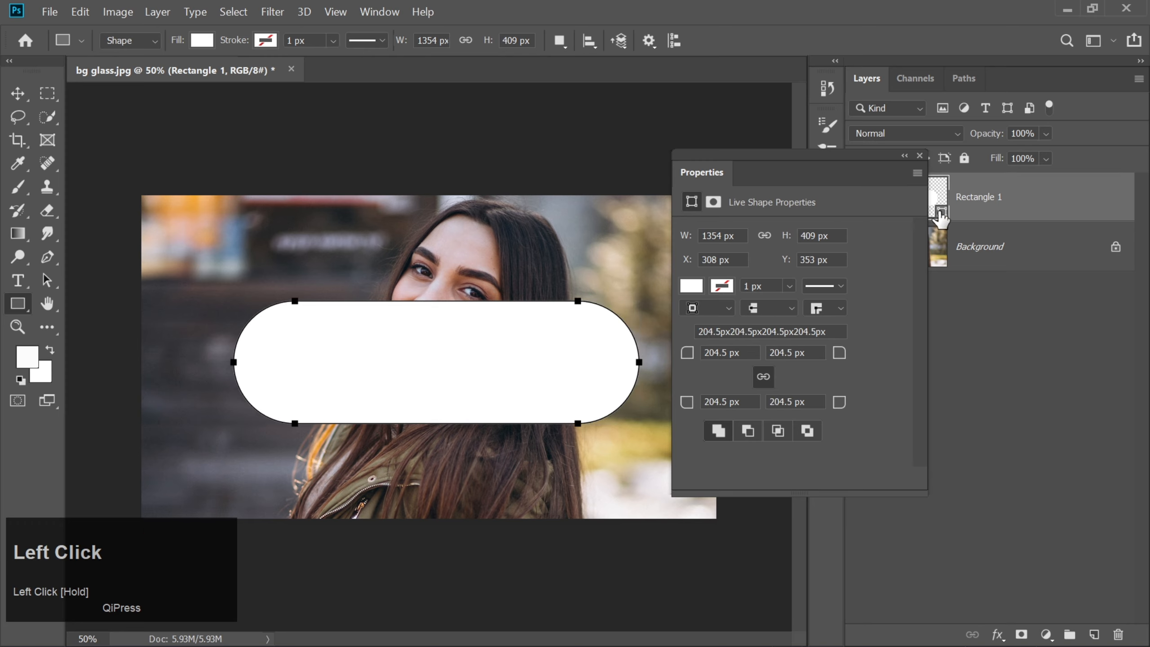
left_click(919, 156)
Step: Center the white rounded shape horizontally and vertically on the canvas, and clear the selection
key("ctrl+a")
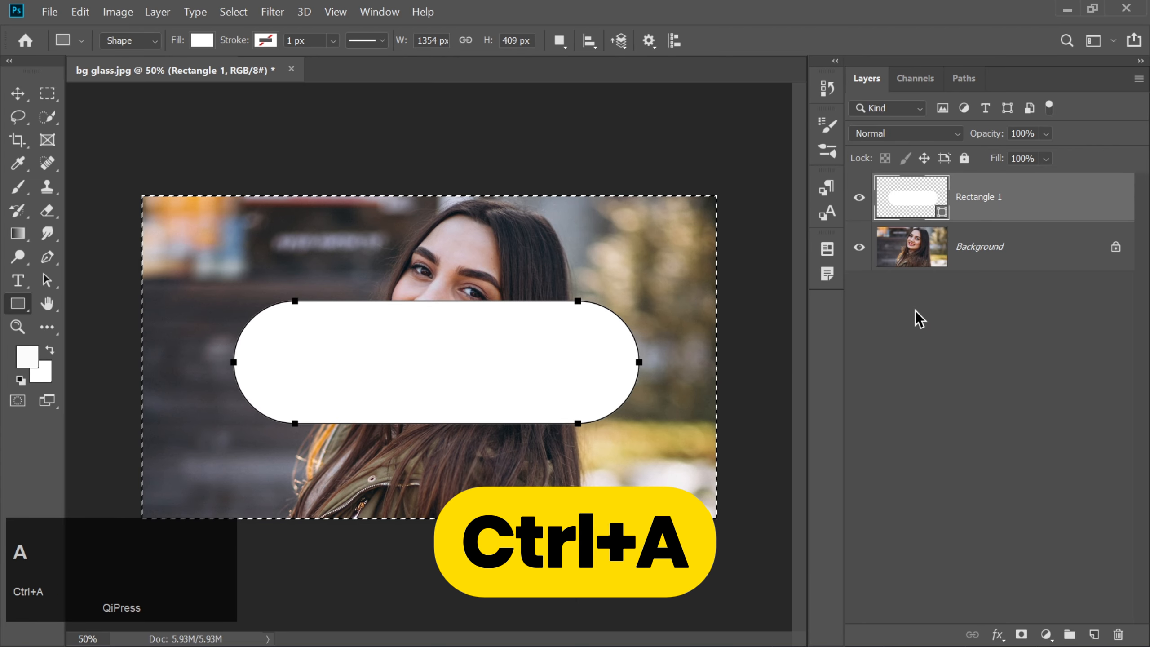
left_click(17, 94)
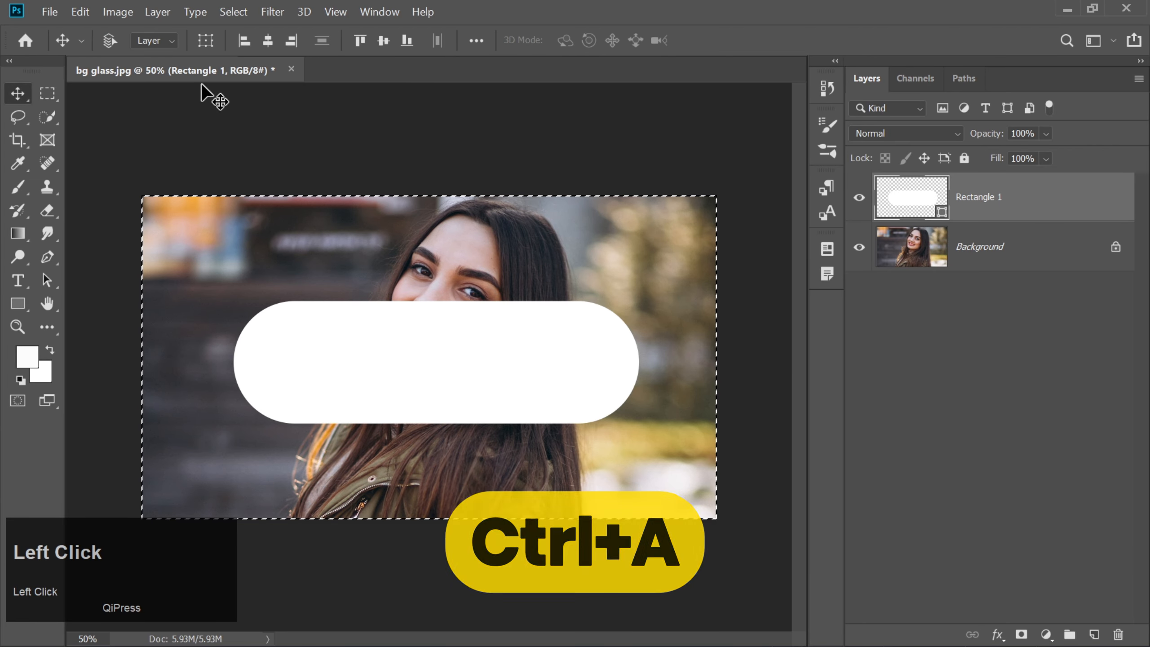
left_click(268, 42)
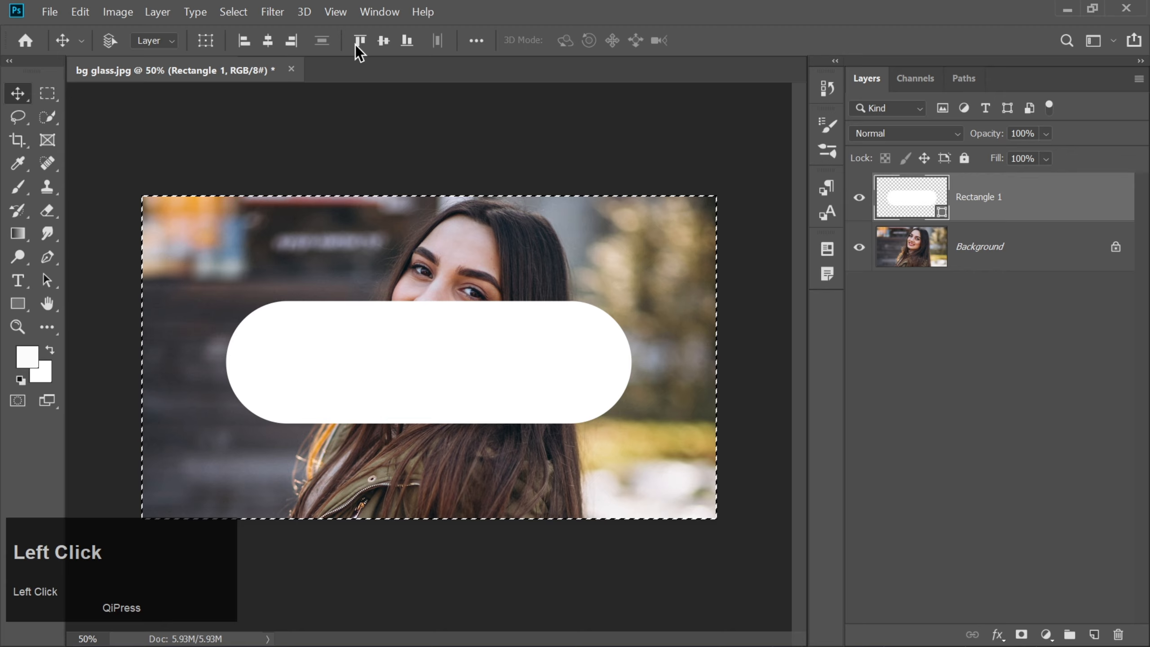
left_click(391, 44)
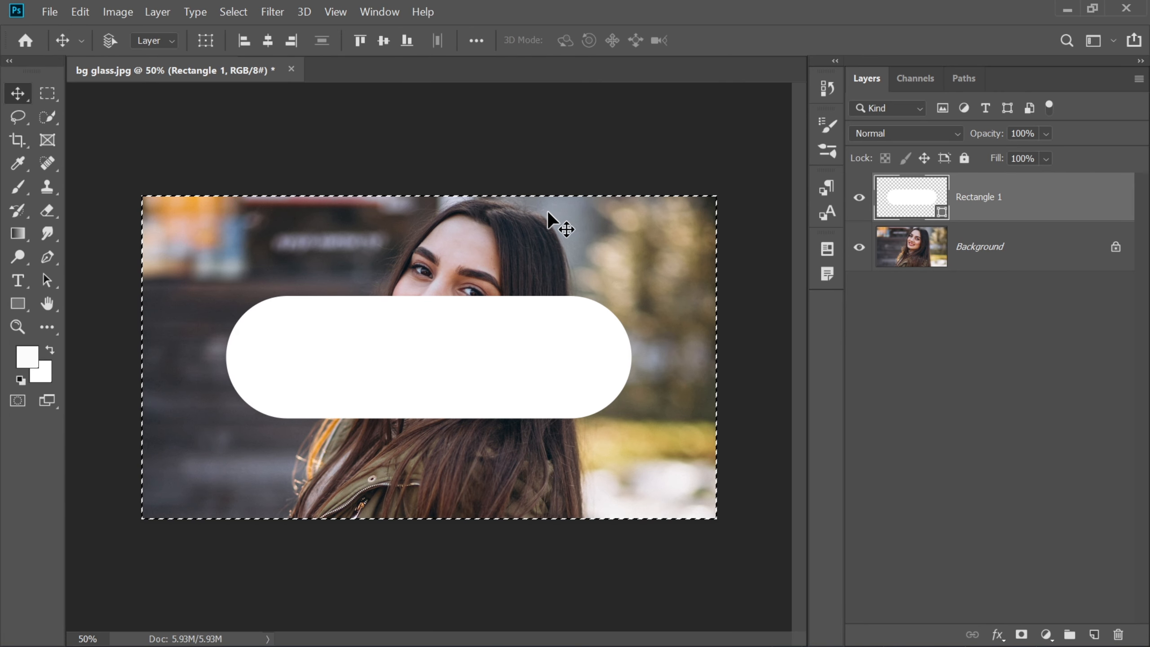
key("ctrl+d")
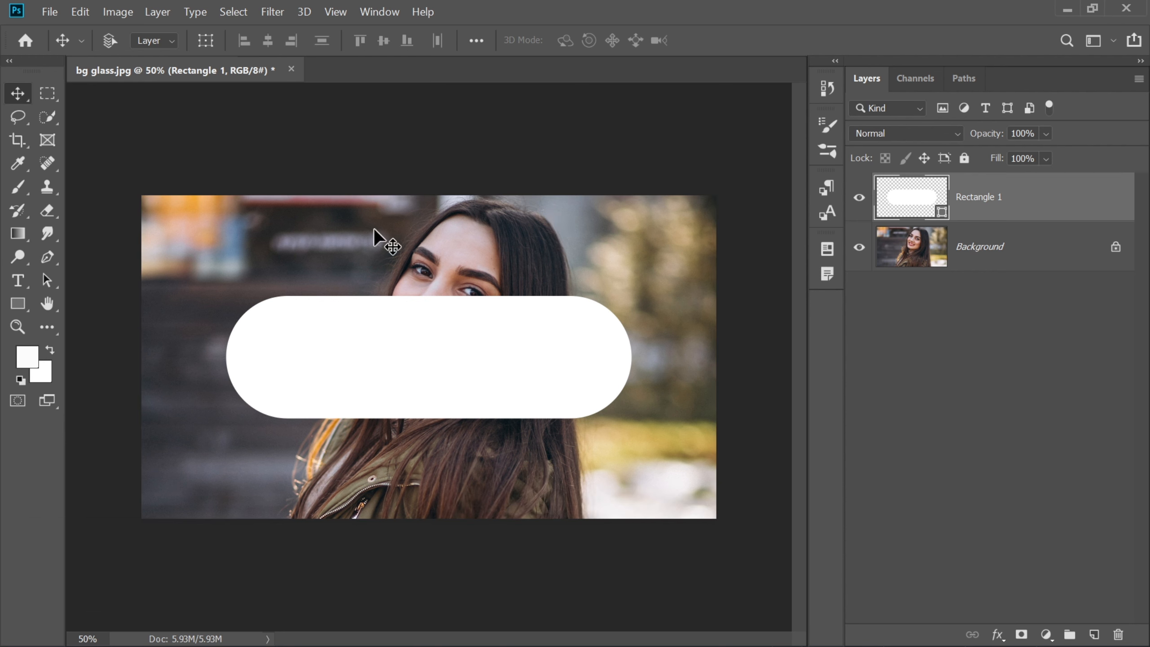
Step: Add the text "Glass" in white Poppins Bold at 300 pt above the rounded shape
left_click(20, 281)
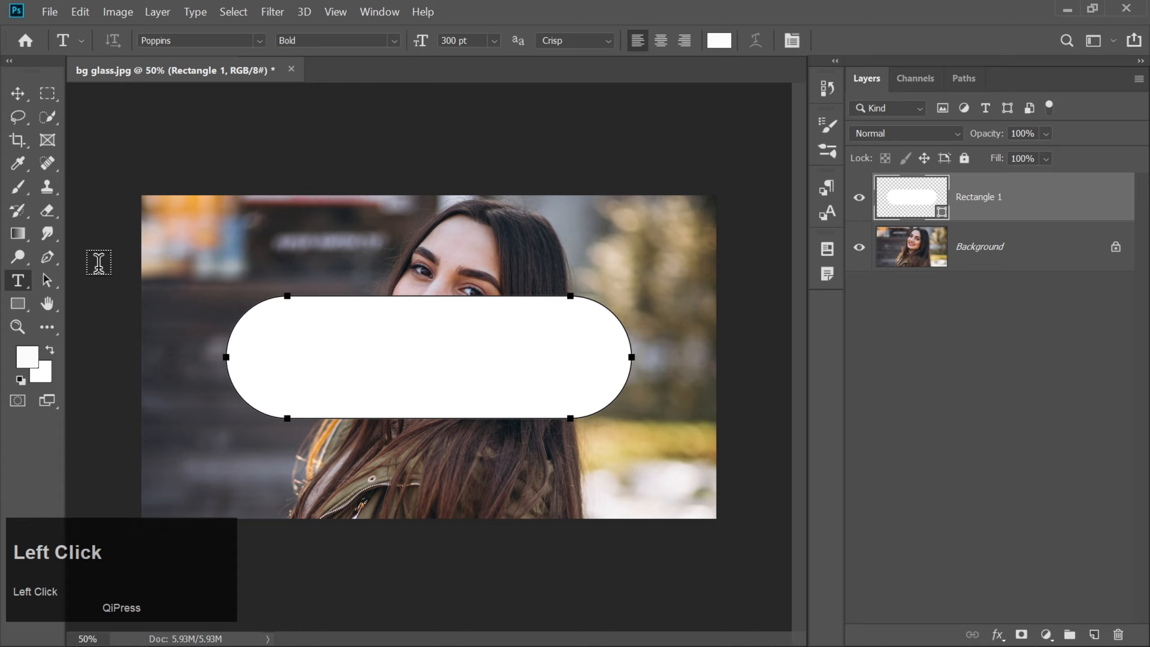
left_click(320, 242)
type("Glass")
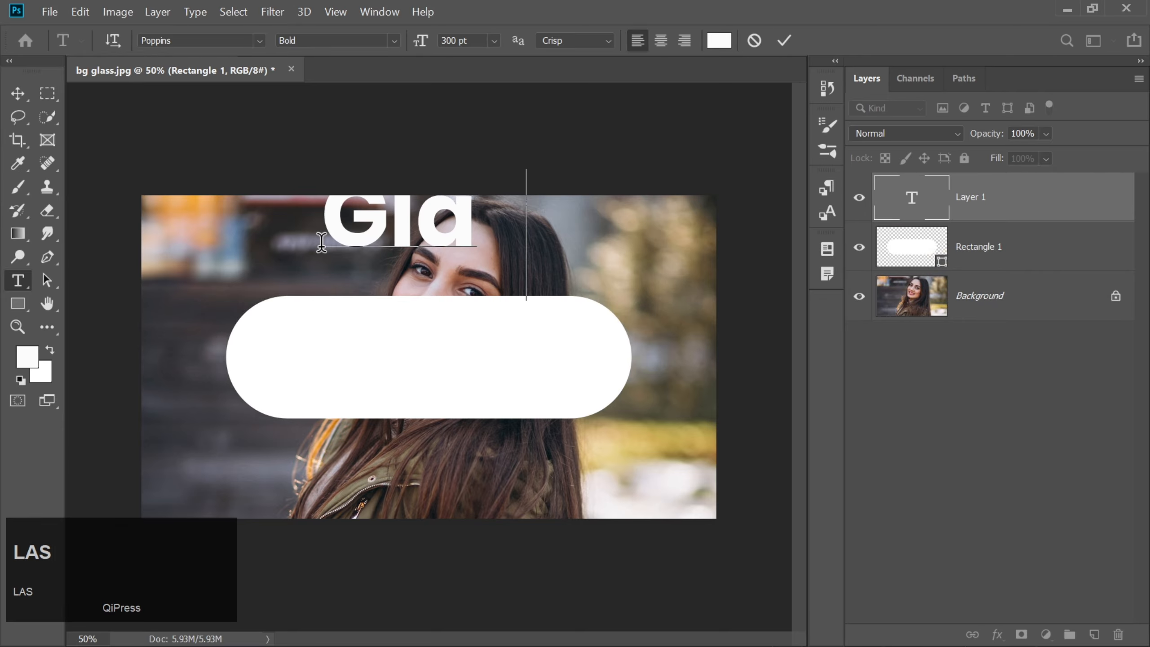
left_click(784, 41)
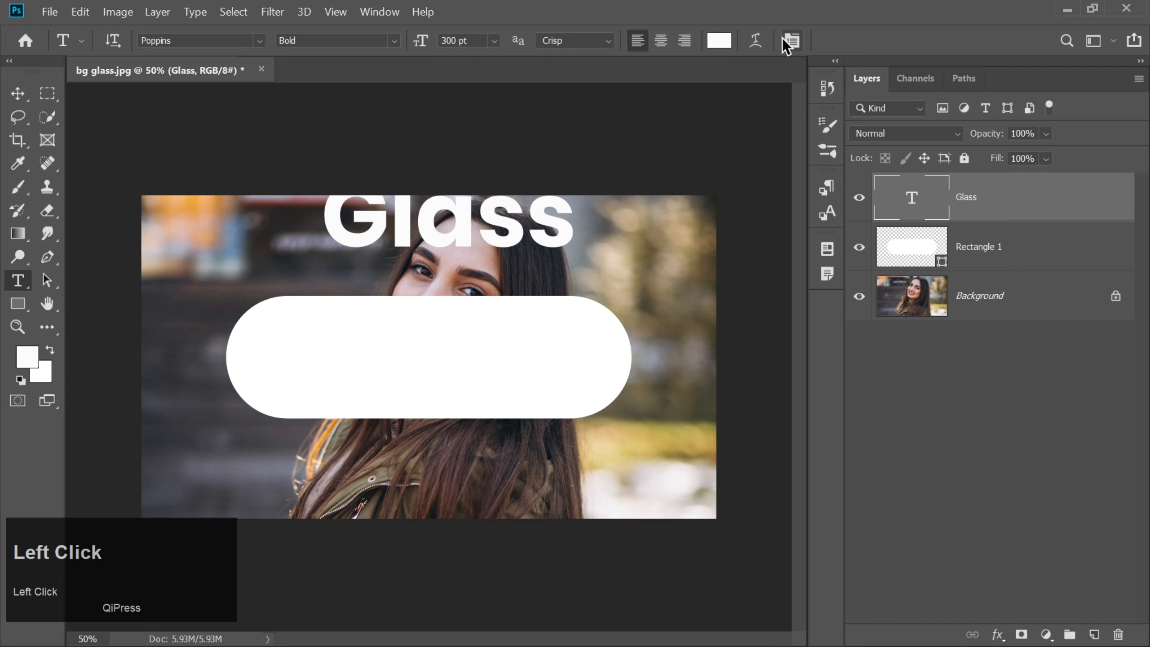
Step: Center the "Glass" text horizontally and vertically on the canvas, and clear the selection
left_click(15, 95)
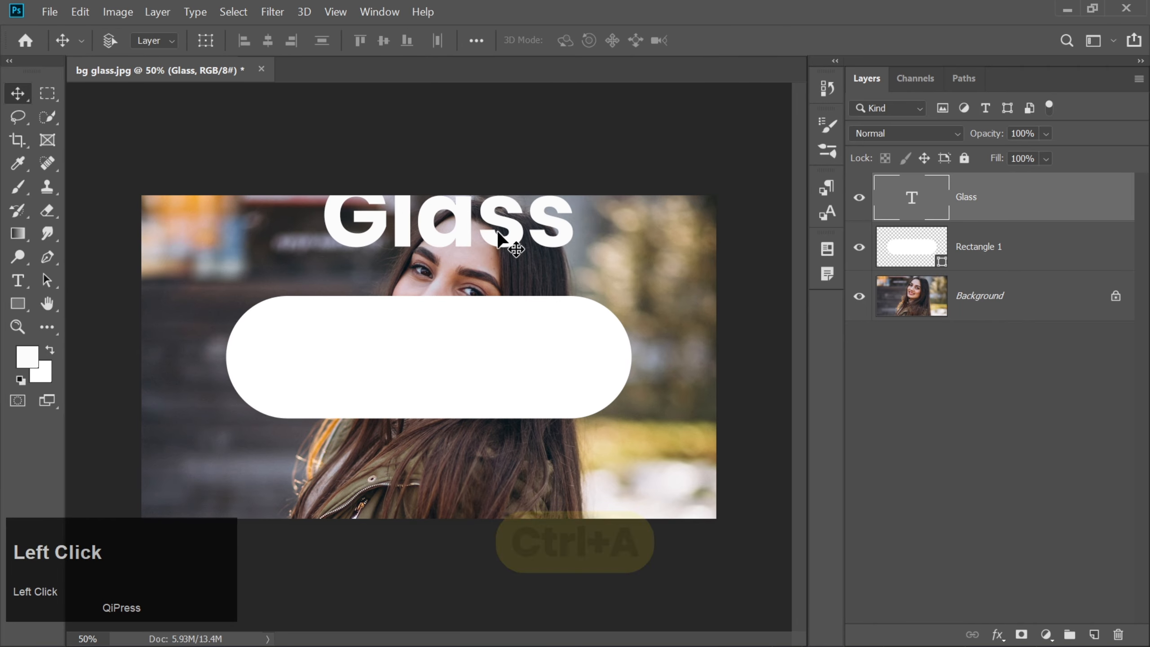
key("ctrl+a")
left_click(268, 42)
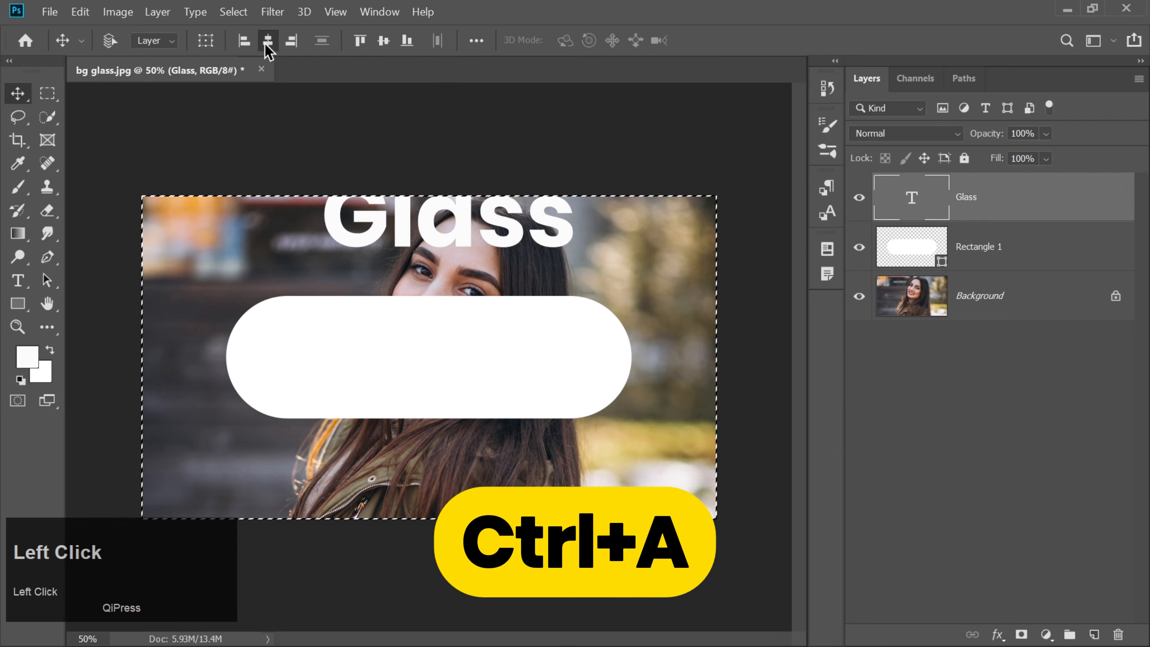
left_click(383, 41)
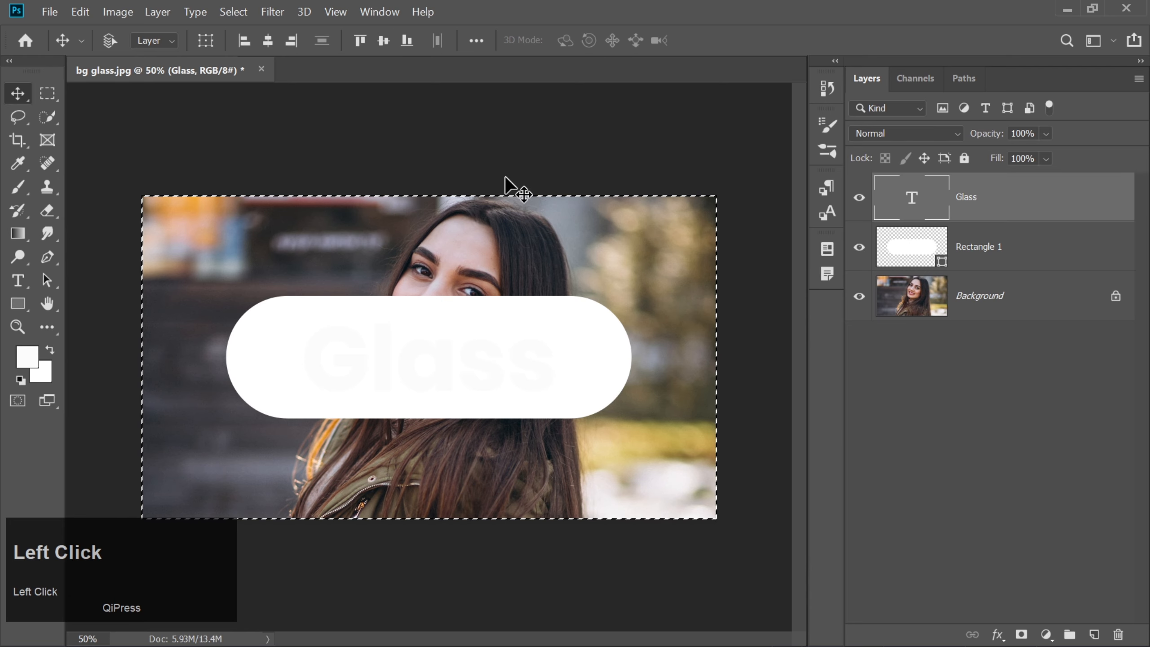
key("ctrl+d")
key("ctrl+d")
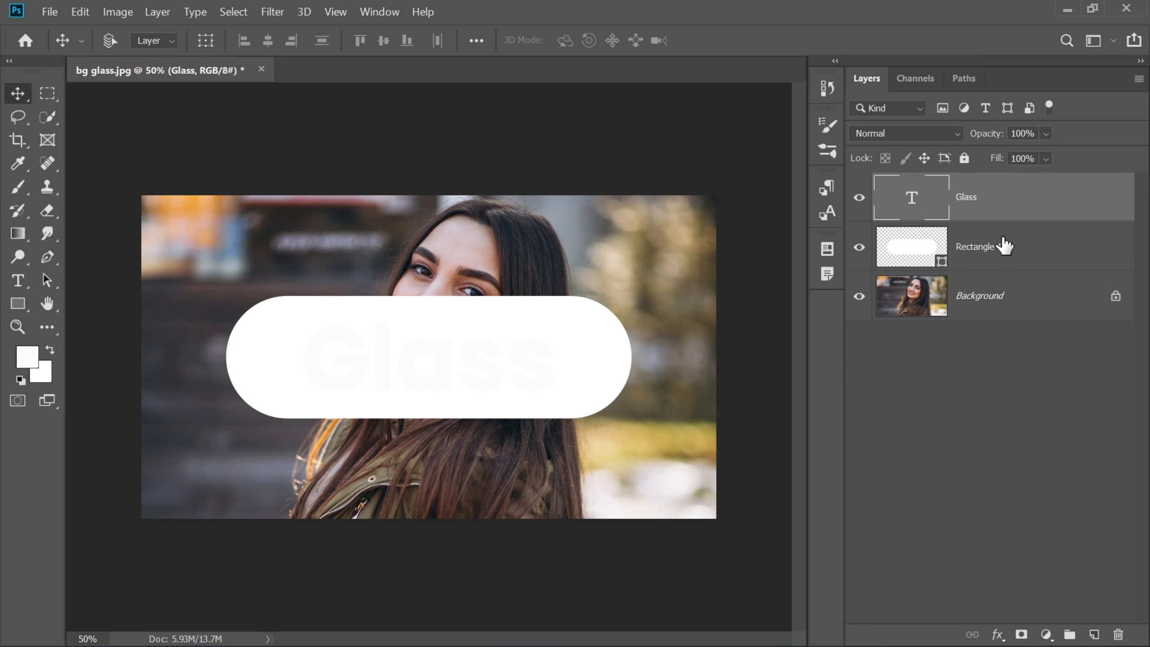
Step: Set the rounded shape's fill opacity to 0% and give it a white 5 px outside stroke at 100% opacity
right_click(1037, 249)
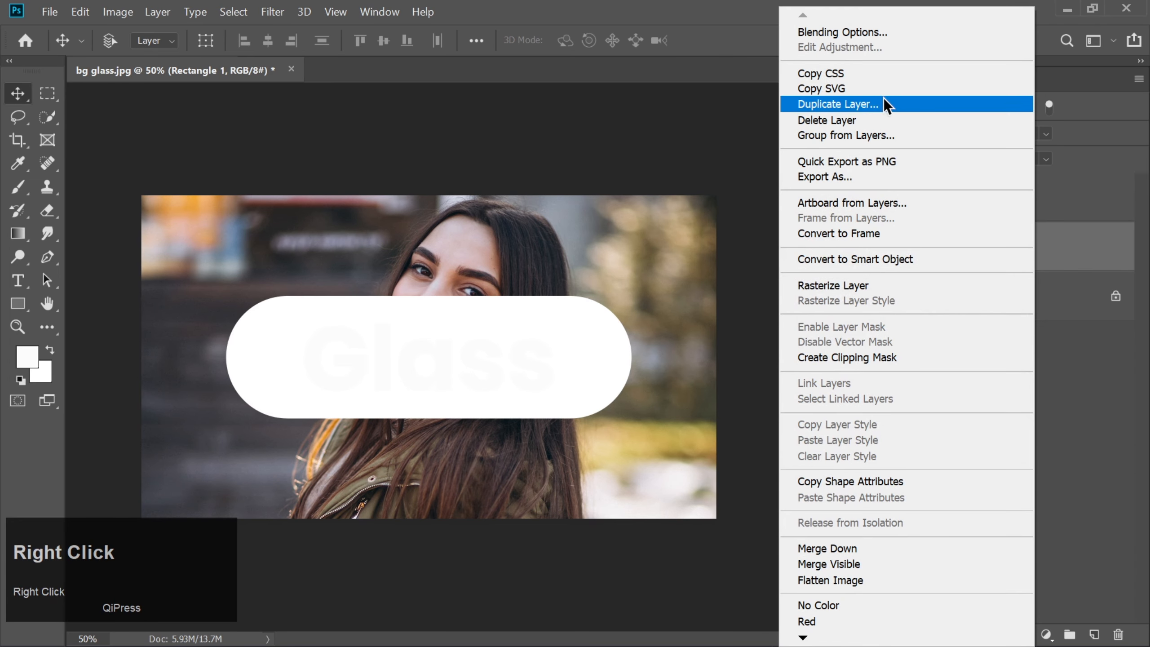
left_click(858, 34)
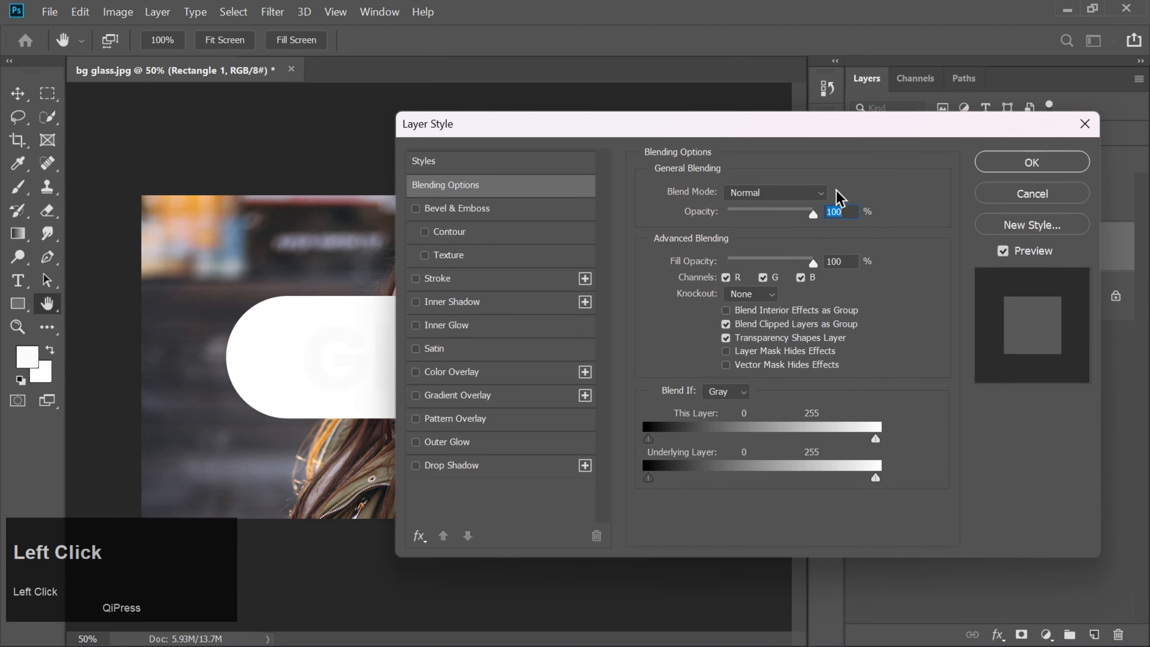
left_click_drag(629, 133, 743, 146)
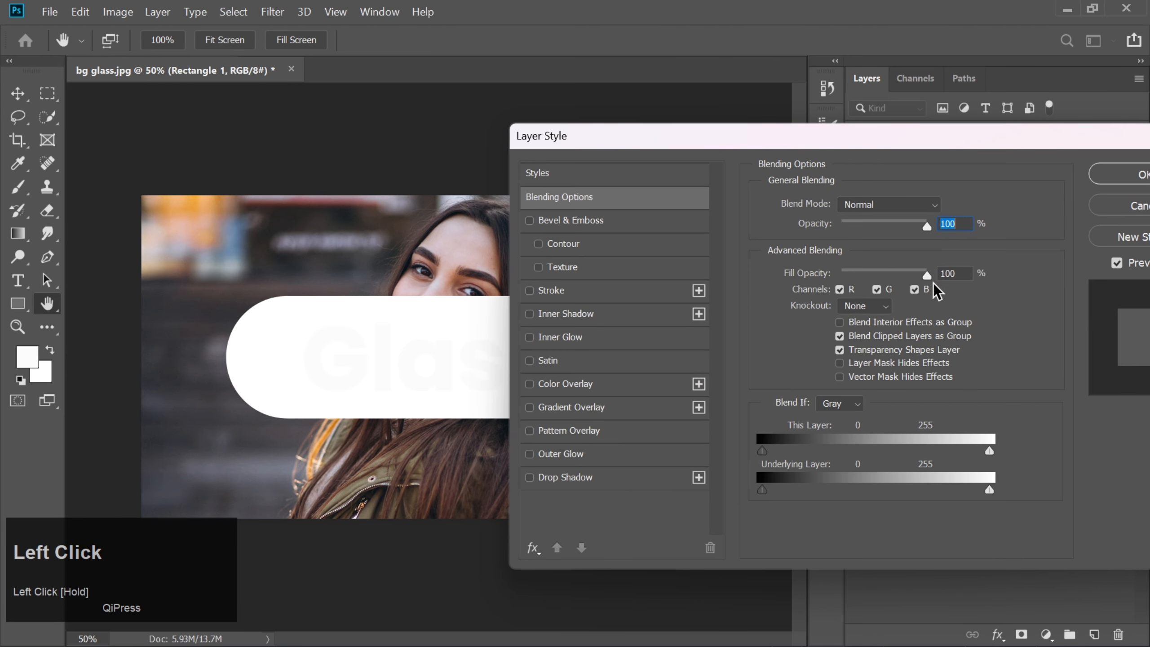
left_click_drag(926, 275, 835, 271)
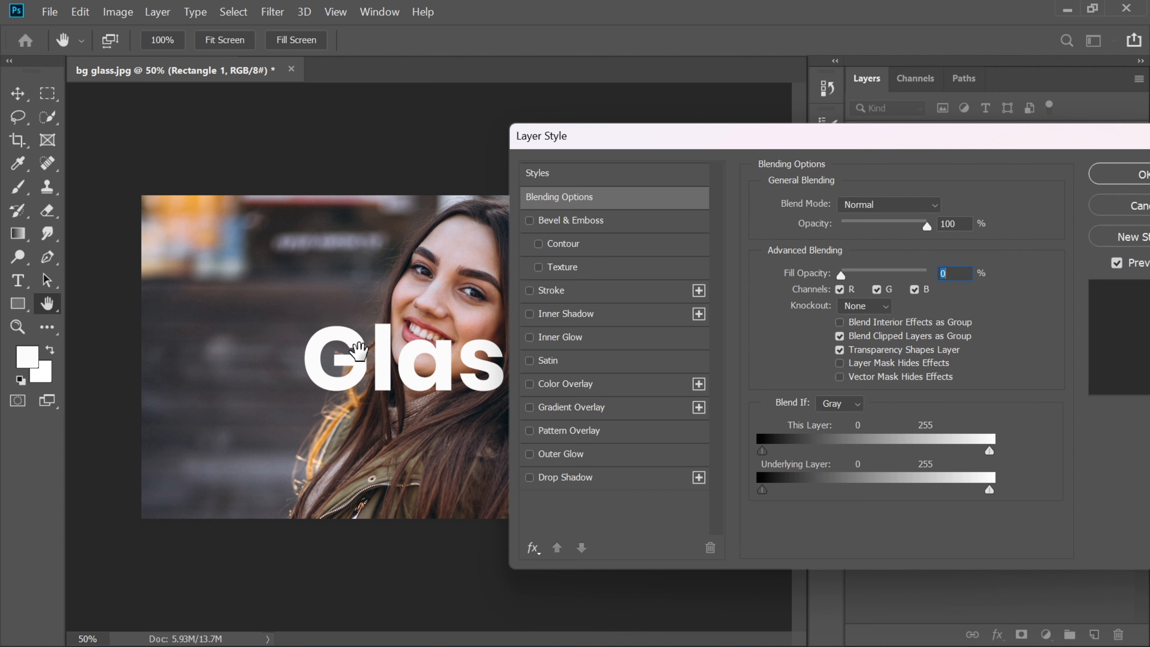
left_click(562, 291)
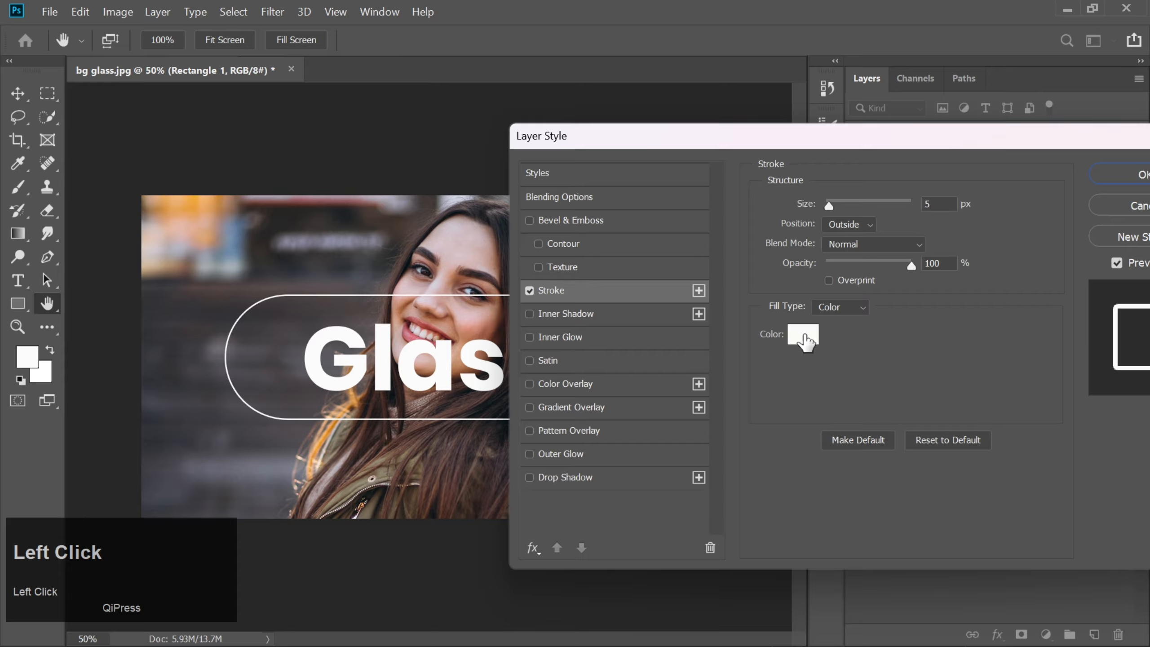
left_click(936, 204)
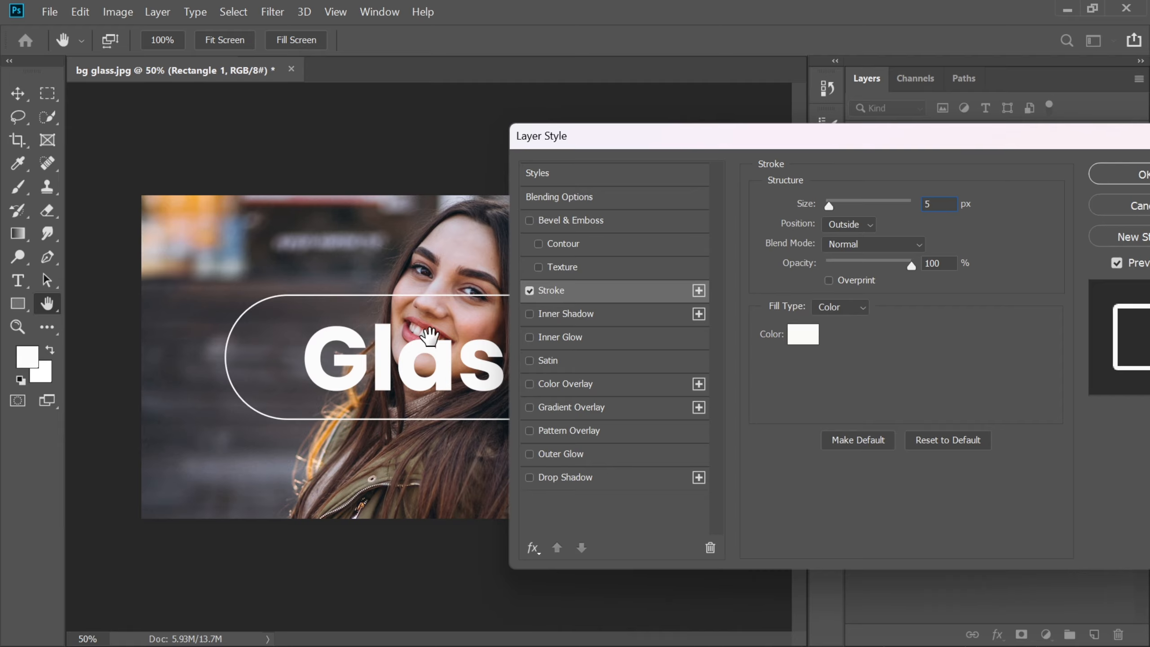
Step: Add a smooth Stroke Emboss bevel to the shape with 400% depth, 30 px size, 120° angle, 20° altitude and the zigzag gloss contour
left_click(550, 222)
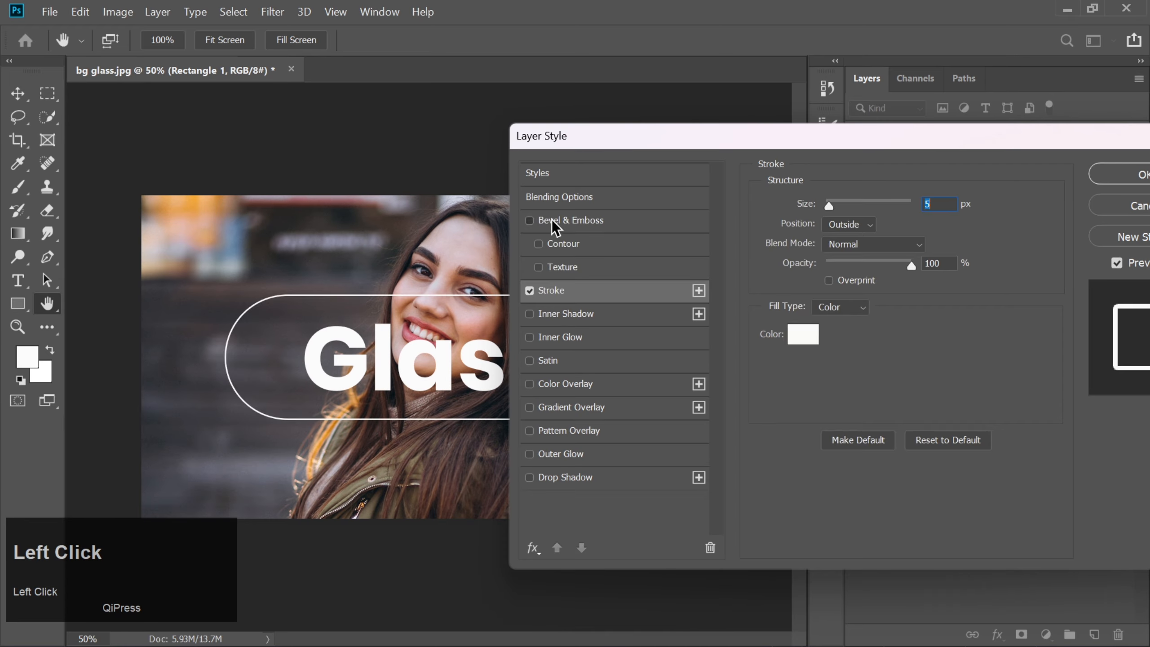
left_click(882, 205)
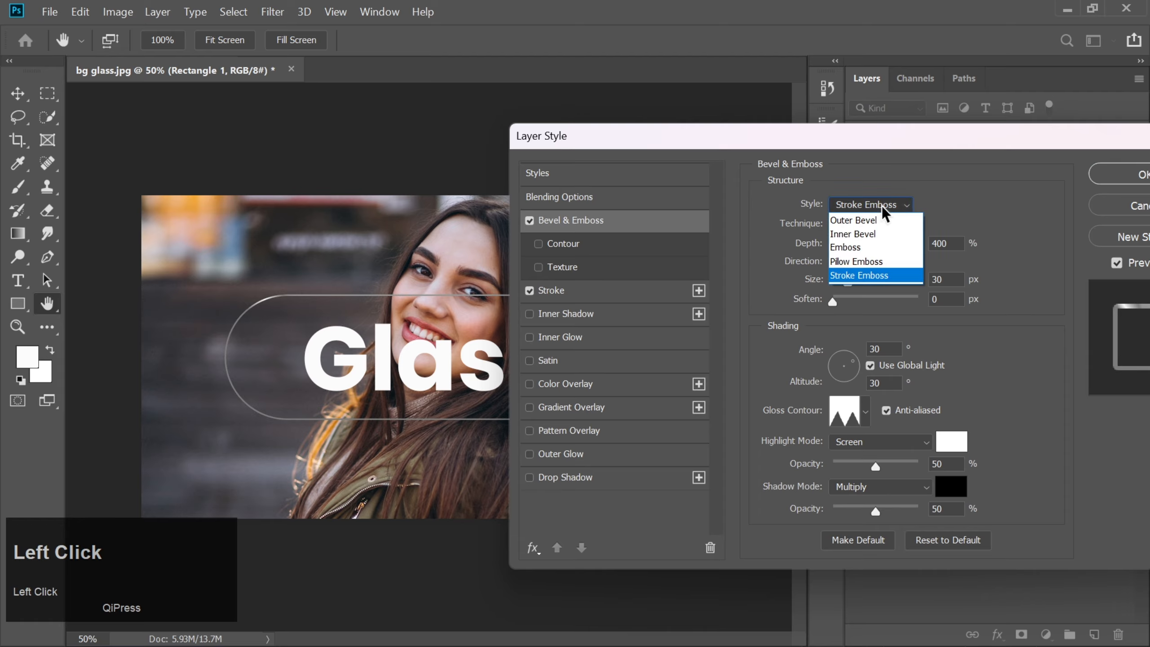
left_click(861, 283)
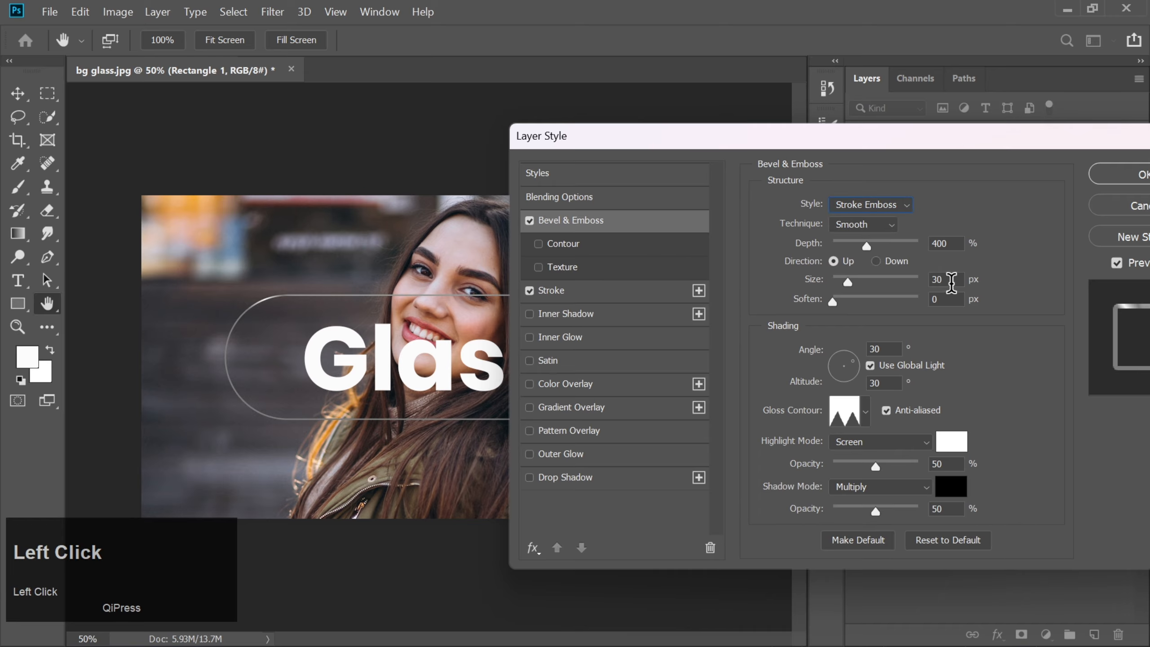
left_click(892, 349)
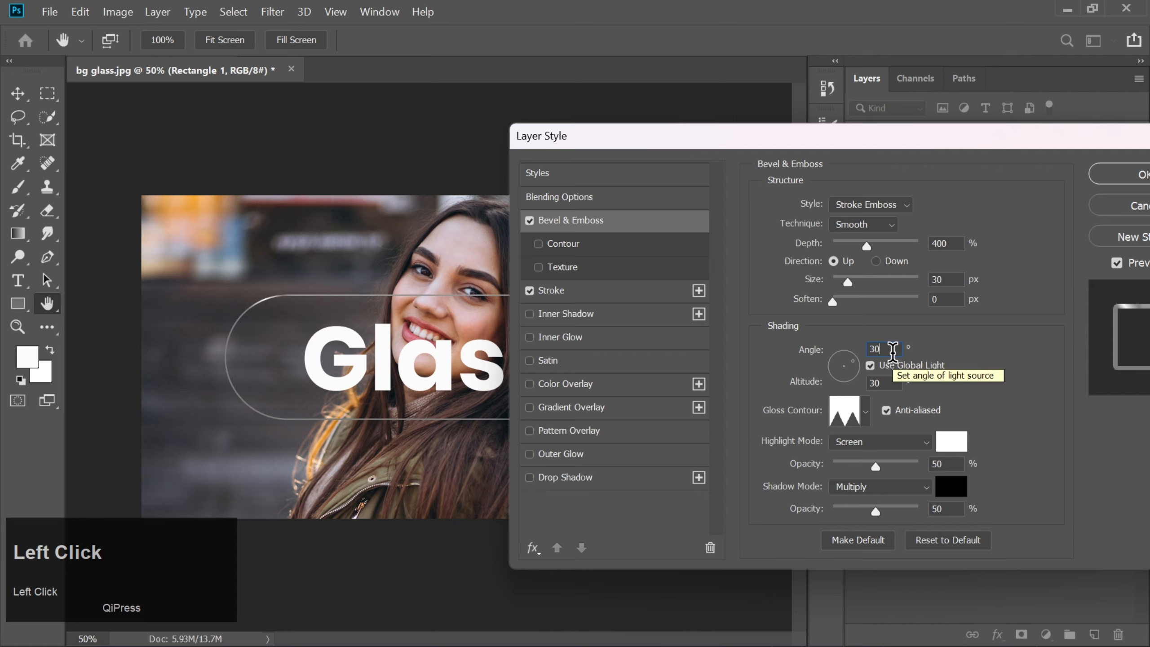
key("BackSpace")
type("120")
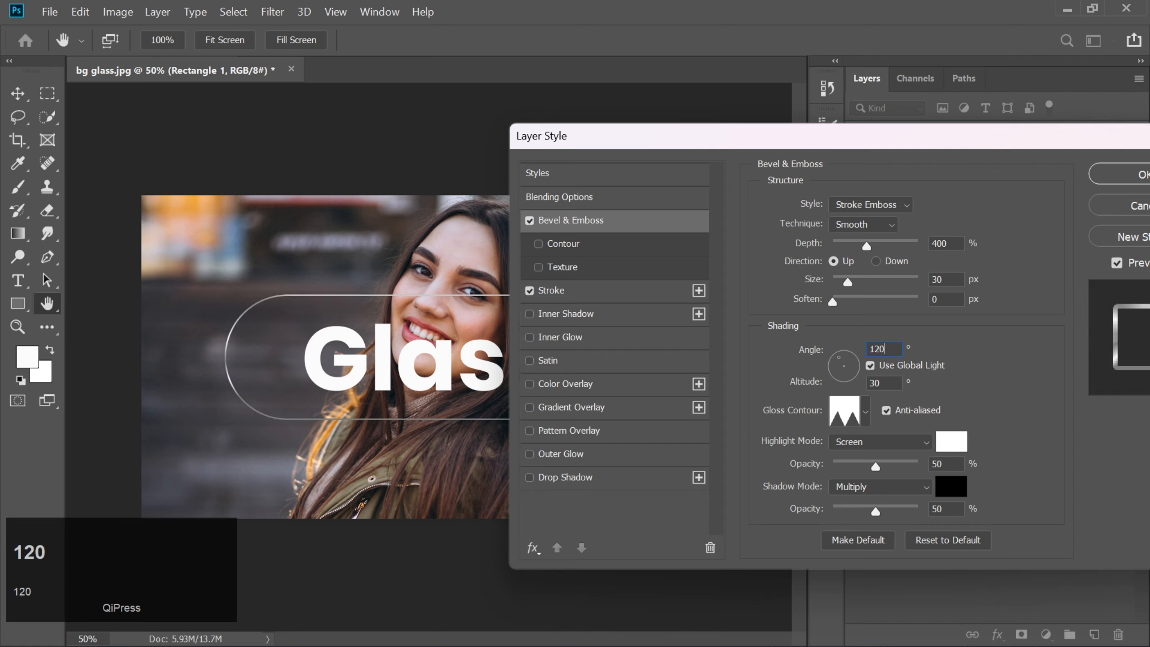
left_click(892, 380)
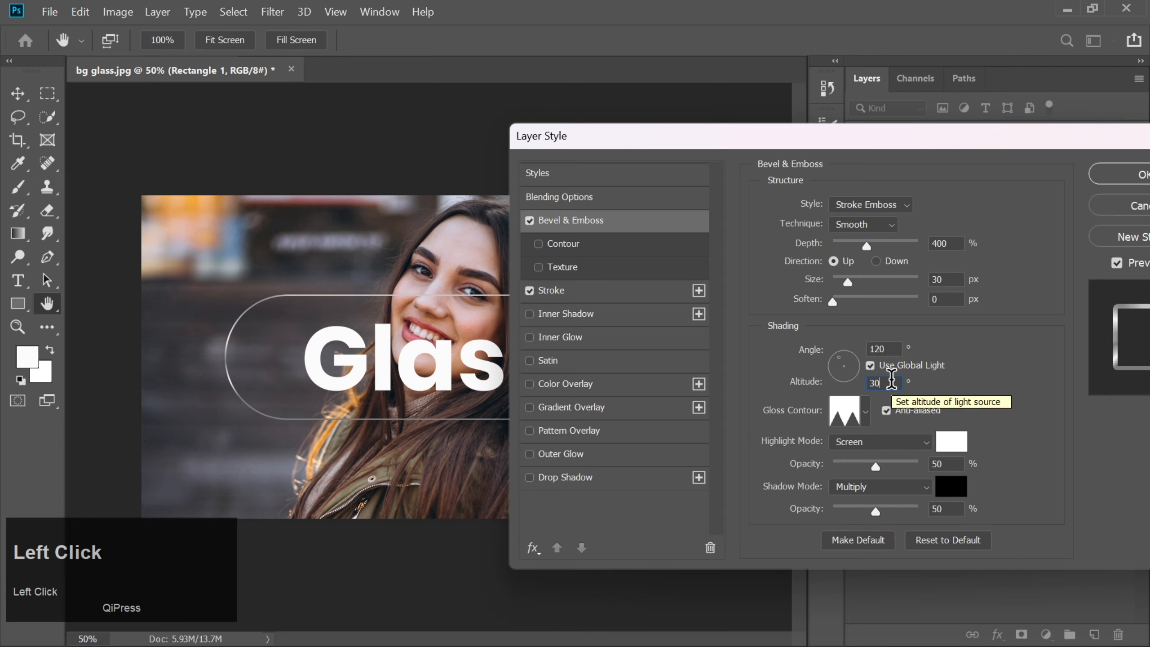
key("BackSpace")
key("BackSpace")
type("20")
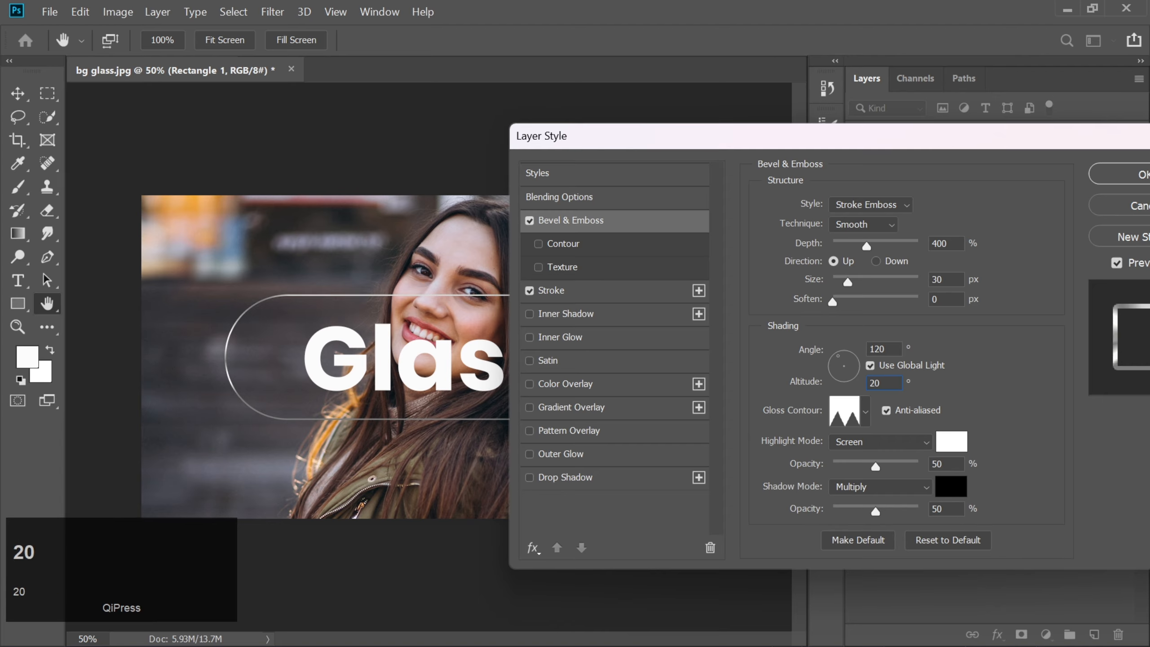
left_click(866, 413)
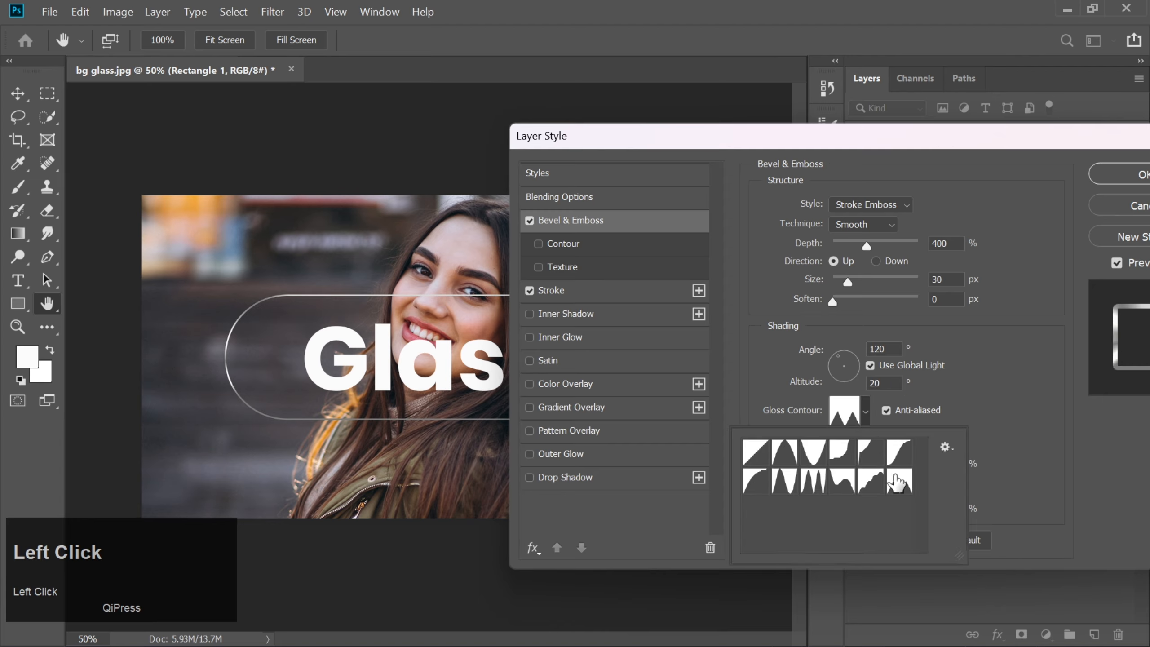
left_click(865, 413)
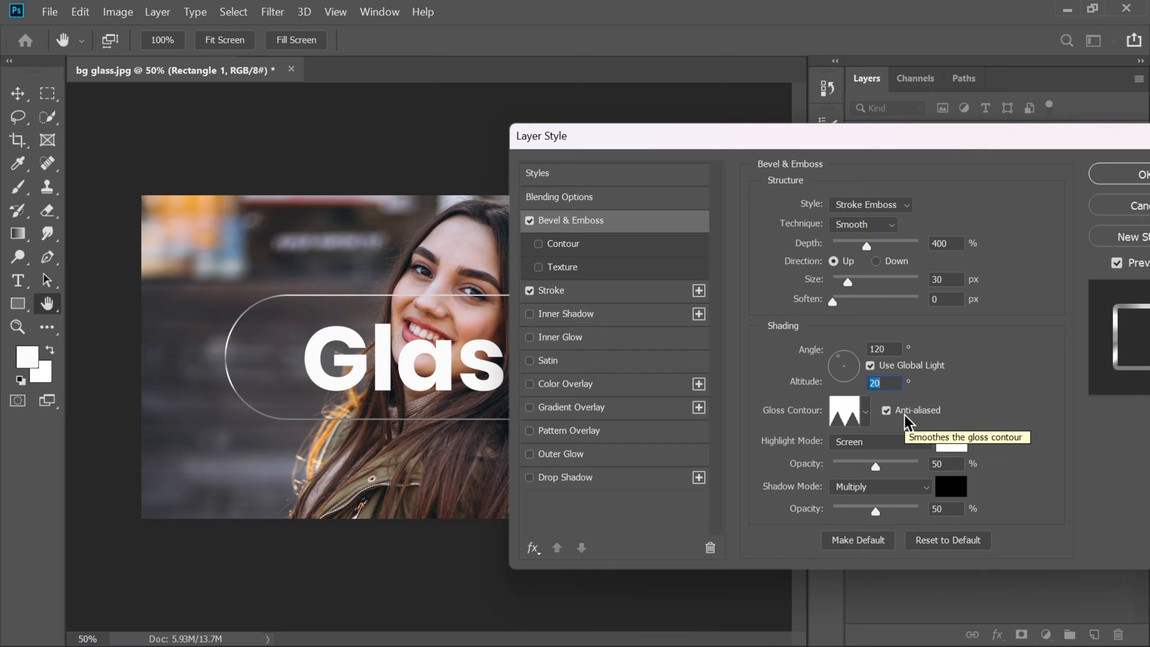
Step: Add a white Inner Glow to the shape in Screen mode with 15% opacity, Edge source, 40 px size and 60% range
left_click(593, 337)
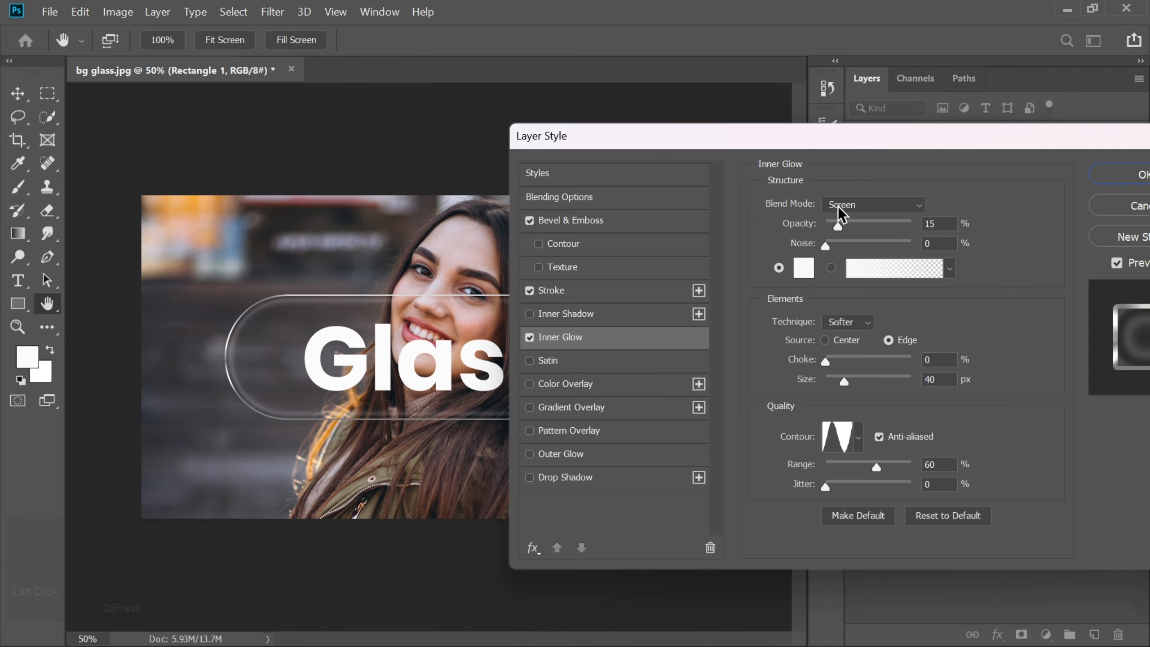
left_click(942, 222)
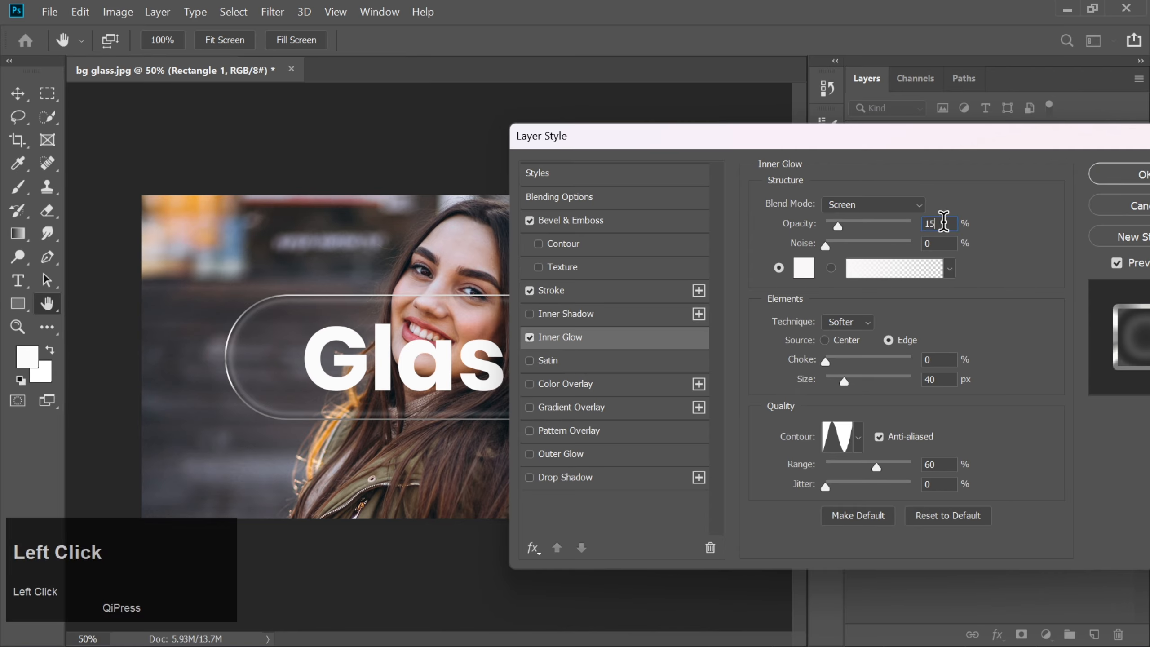
left_click(803, 267)
left_click(1059, 240)
left_click(858, 437)
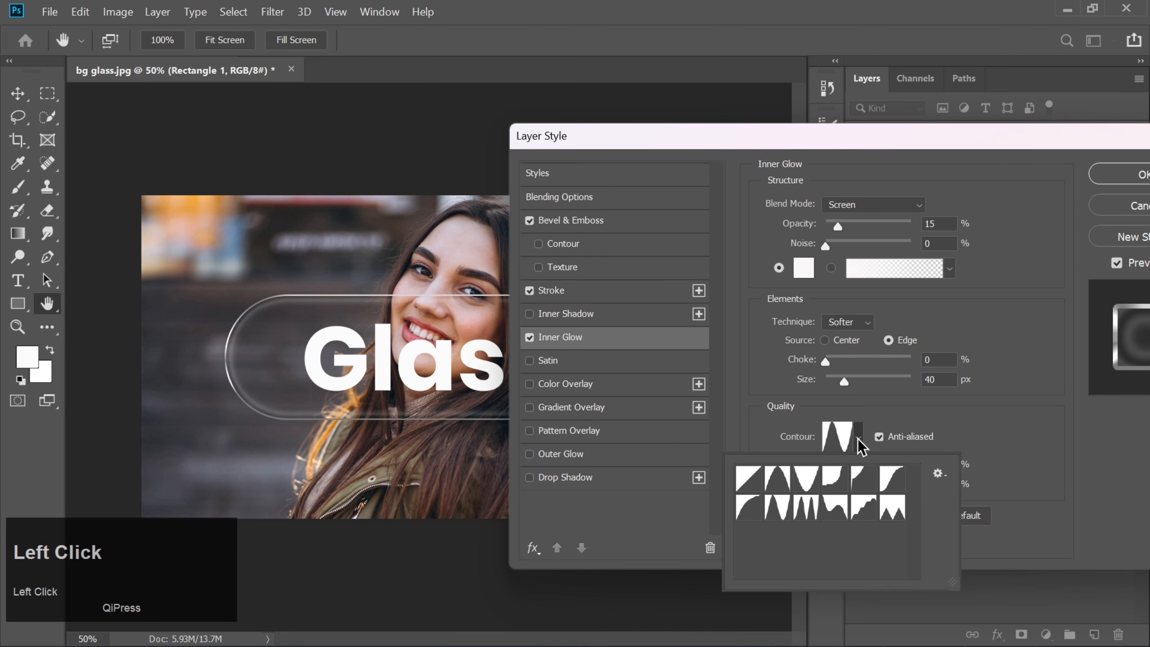
left_click(857, 438)
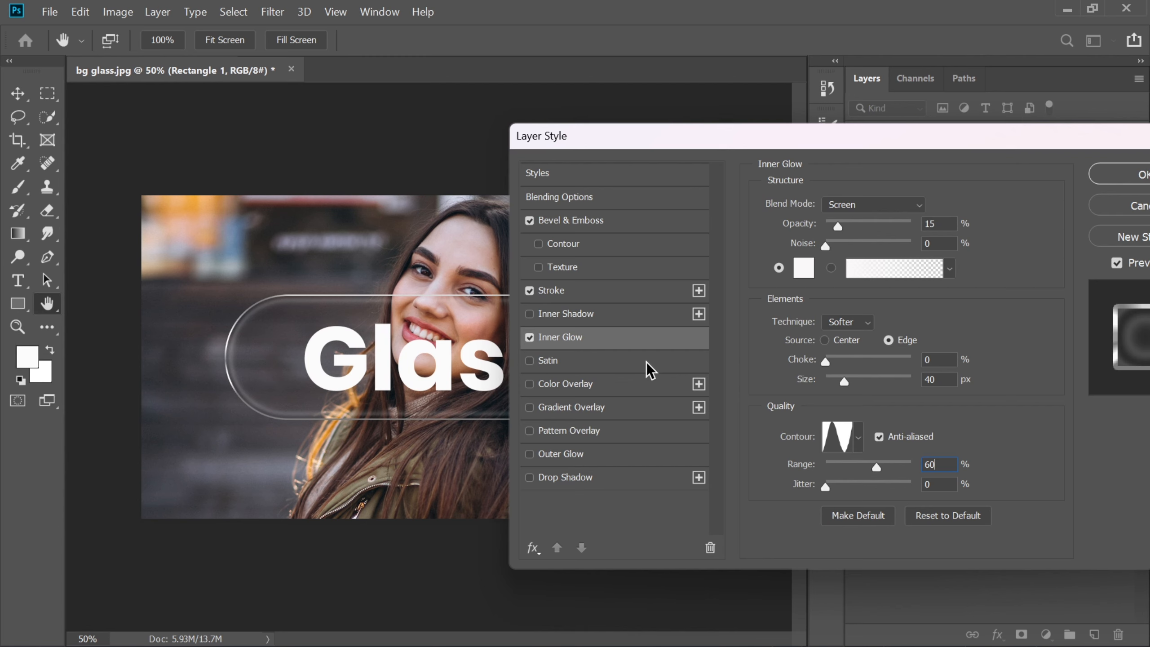
Step: Add a white Color Overlay to the rounded shape in Normal mode with 10% opacity, and apply the layer styles
left_click(620, 380)
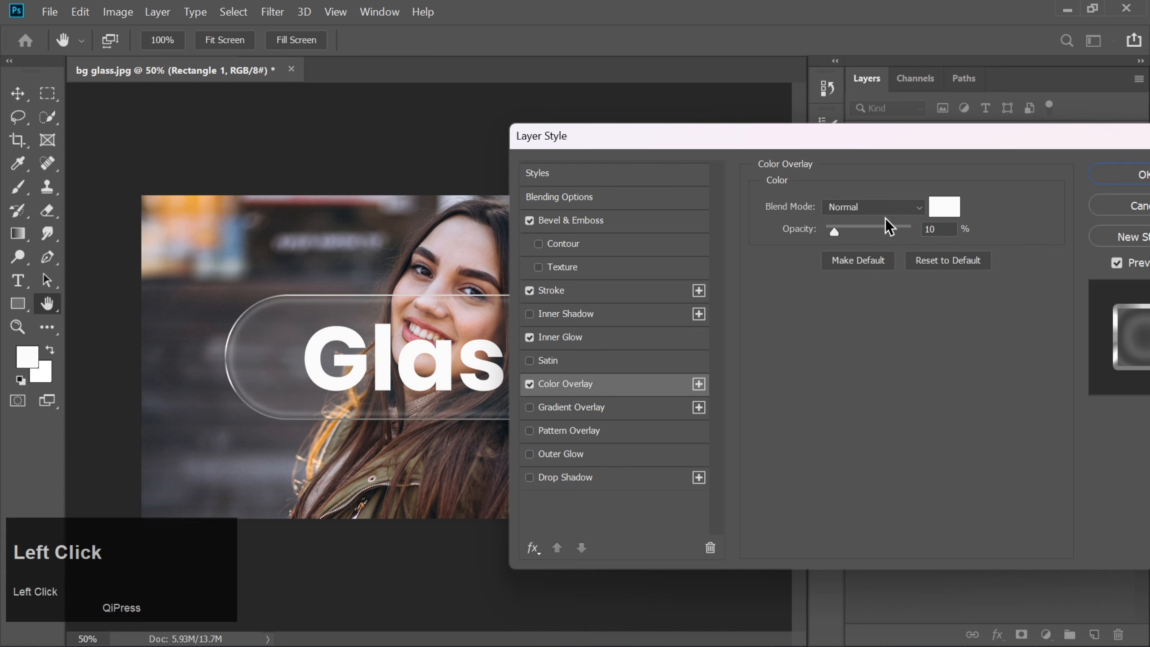
left_click(943, 228)
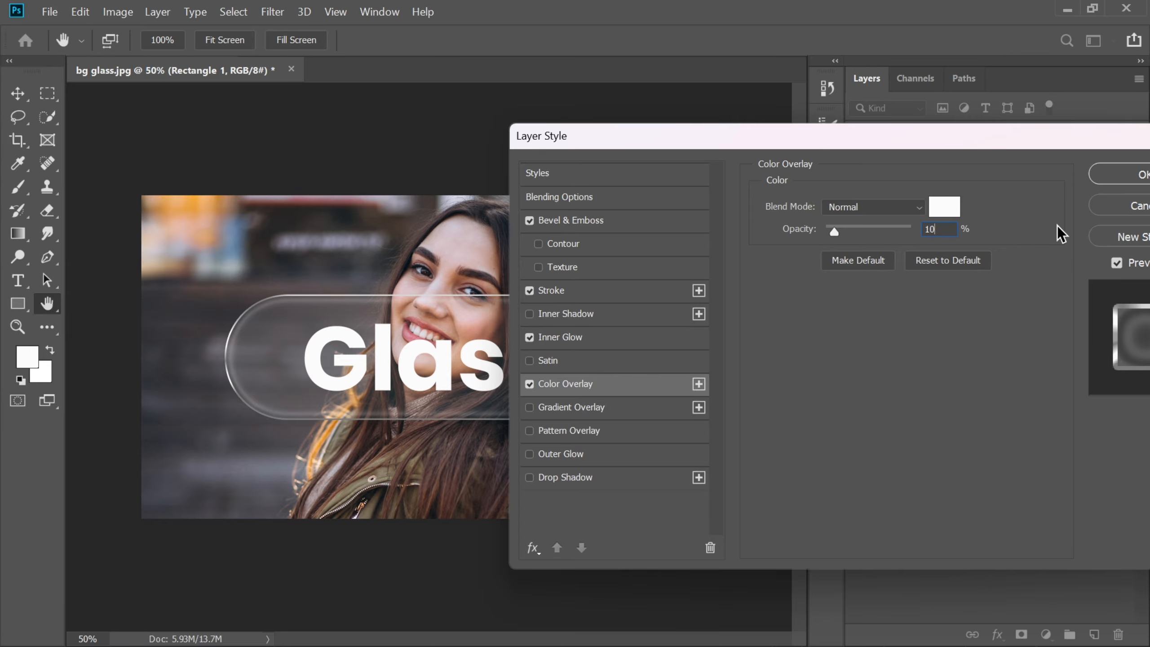
left_click(1098, 173)
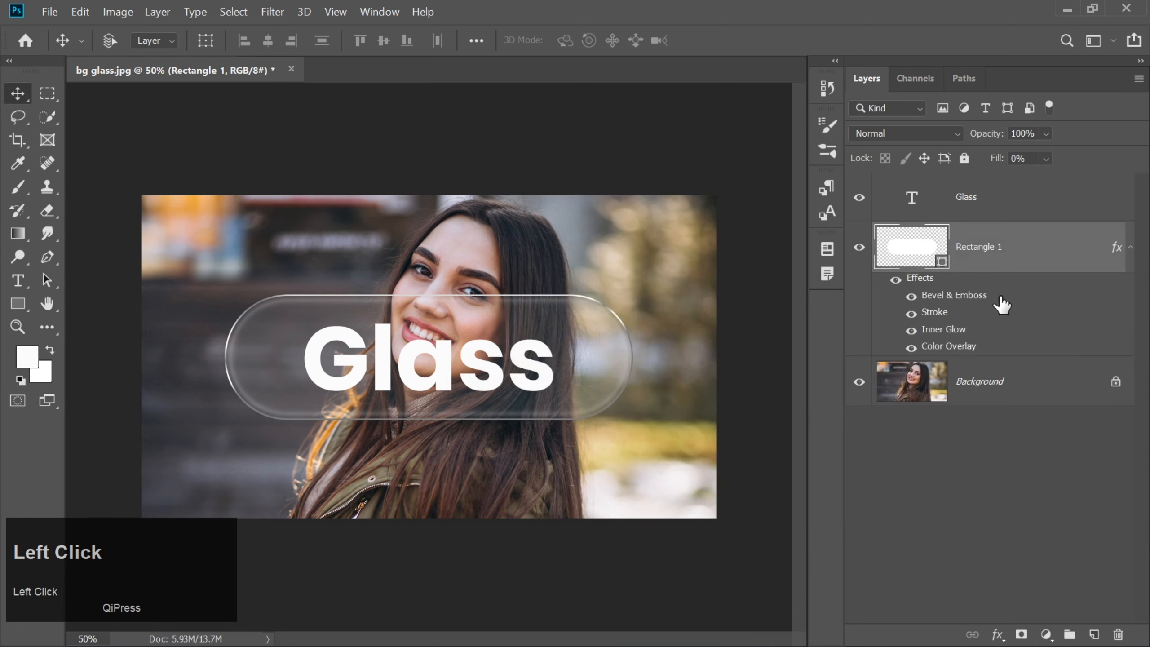
Step: Duplicate the Background layer and convert the copy to a smart object
left_click(999, 397)
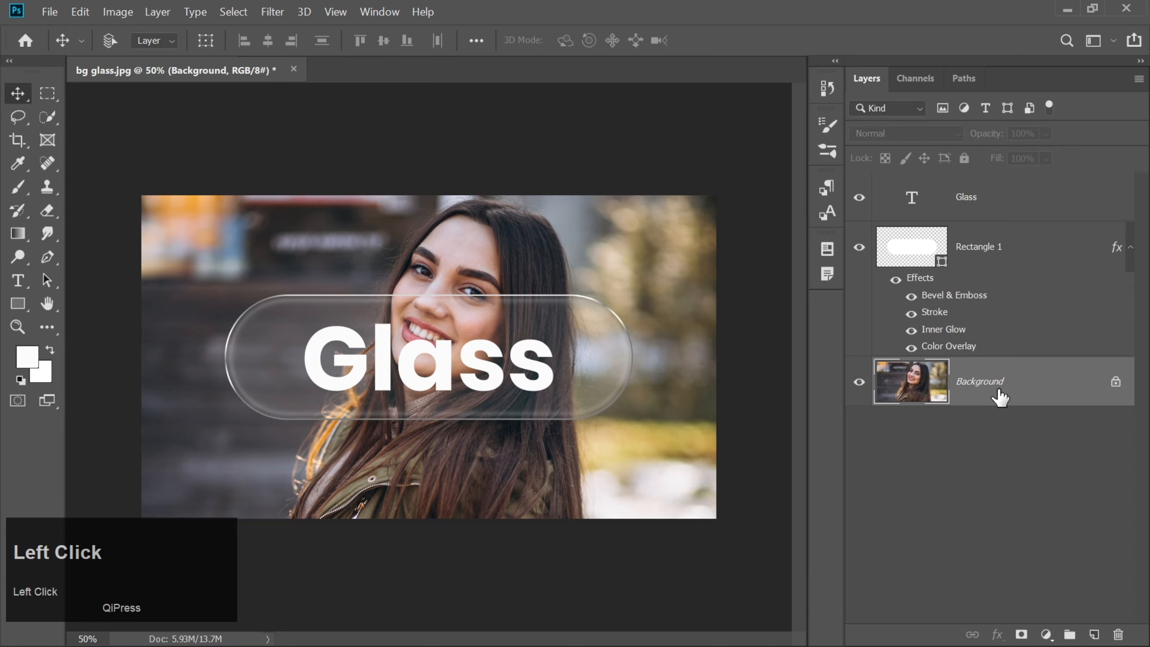
key("ctrl+j")
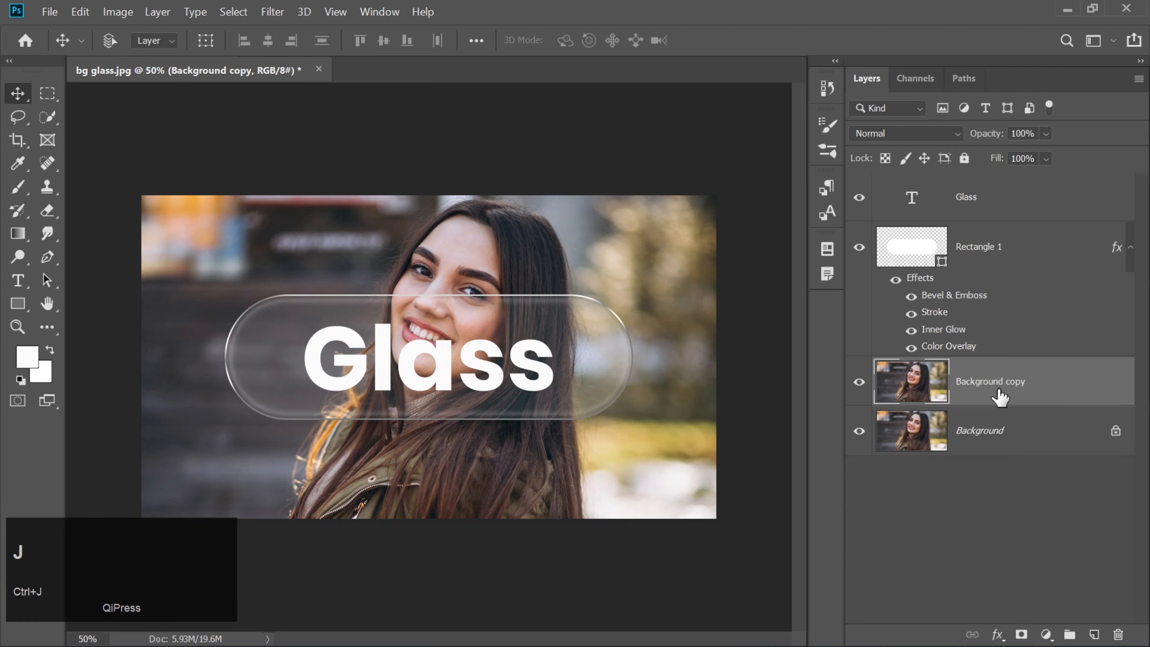
left_click(1125, 248)
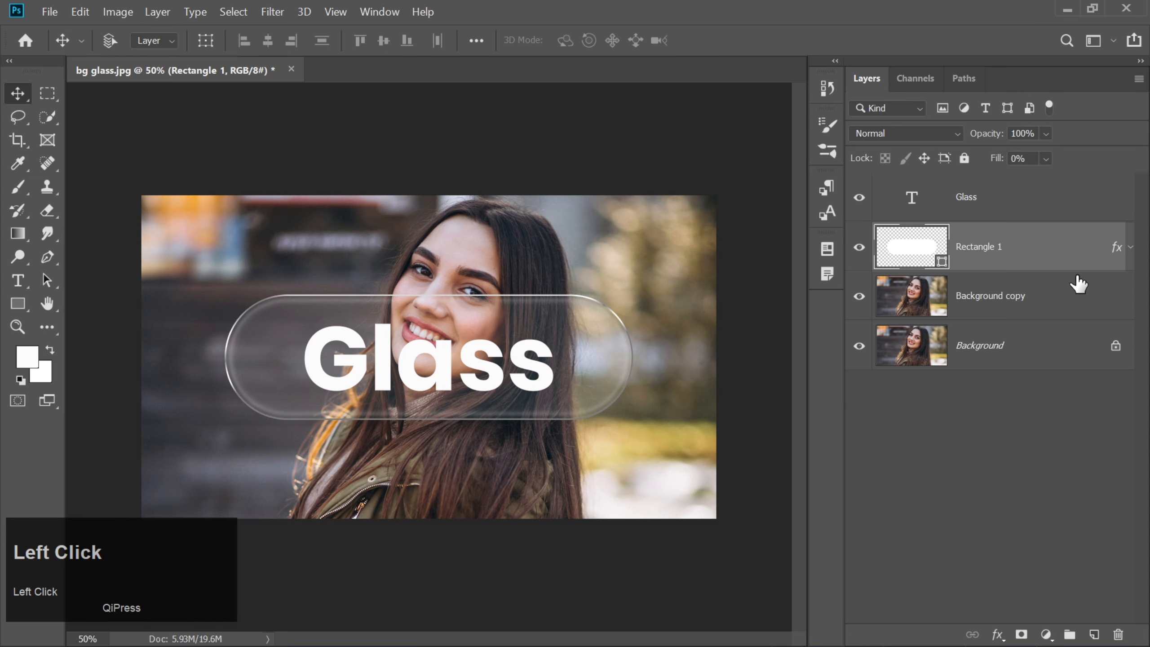
left_click(1029, 298)
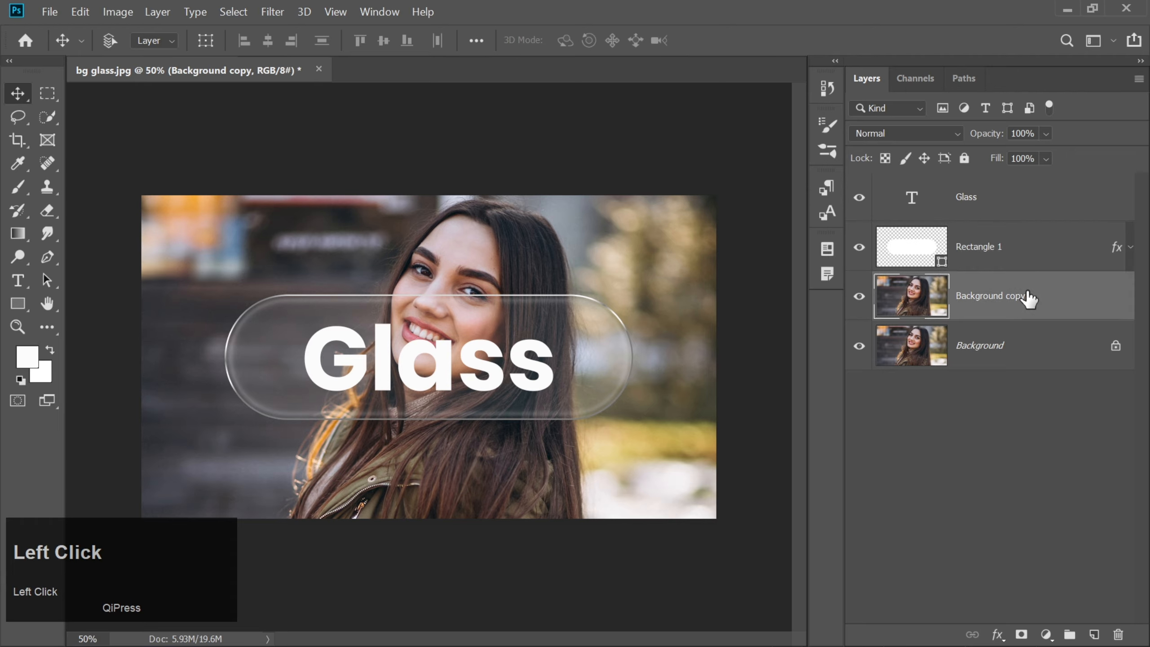
right_click(1029, 298)
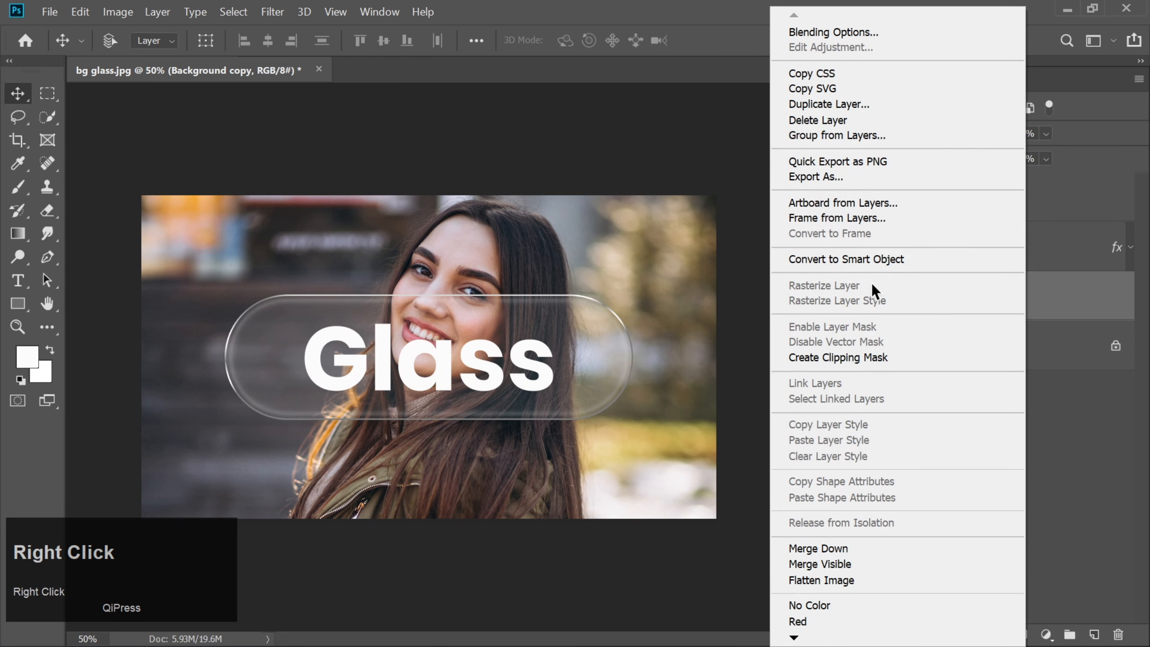
left_click(839, 265)
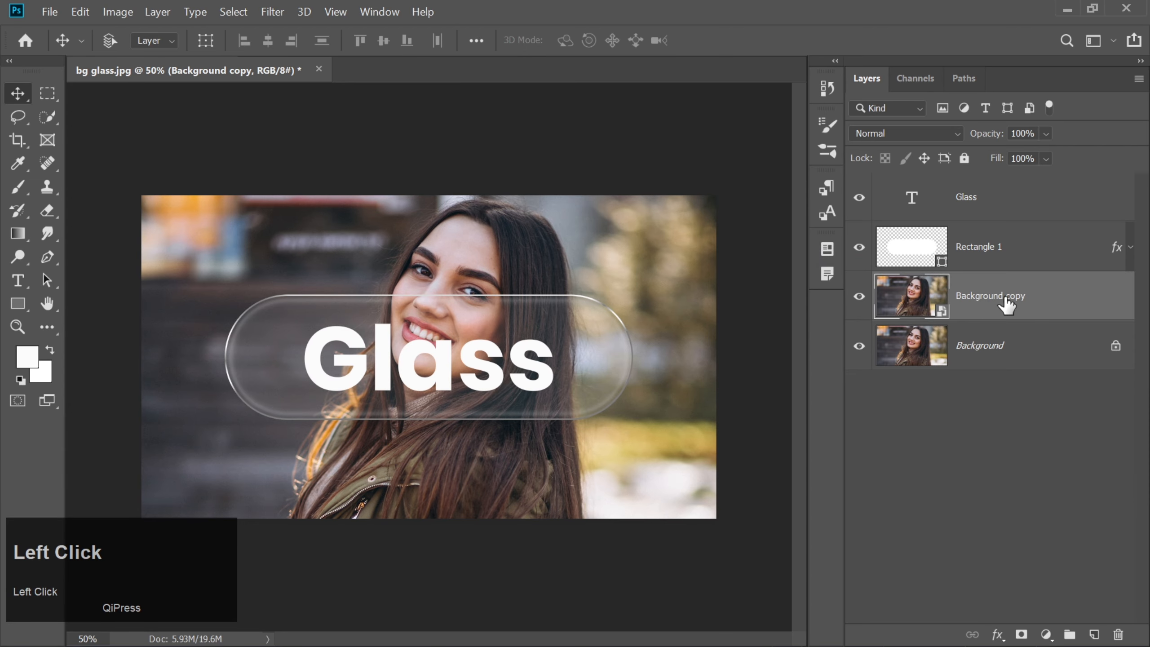
Step: Place the Background copy directly above Rectangle 1 and clip it to that shape with a clipping mask
left_click_drag(1007, 304, 1005, 238)
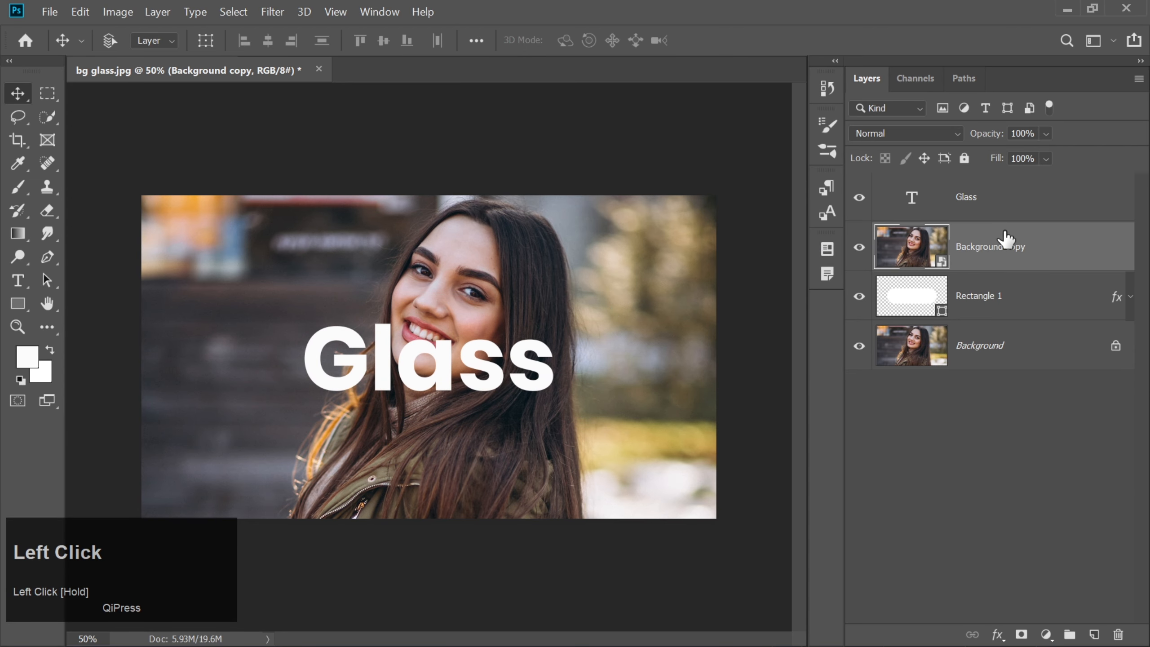
right_click(1040, 243)
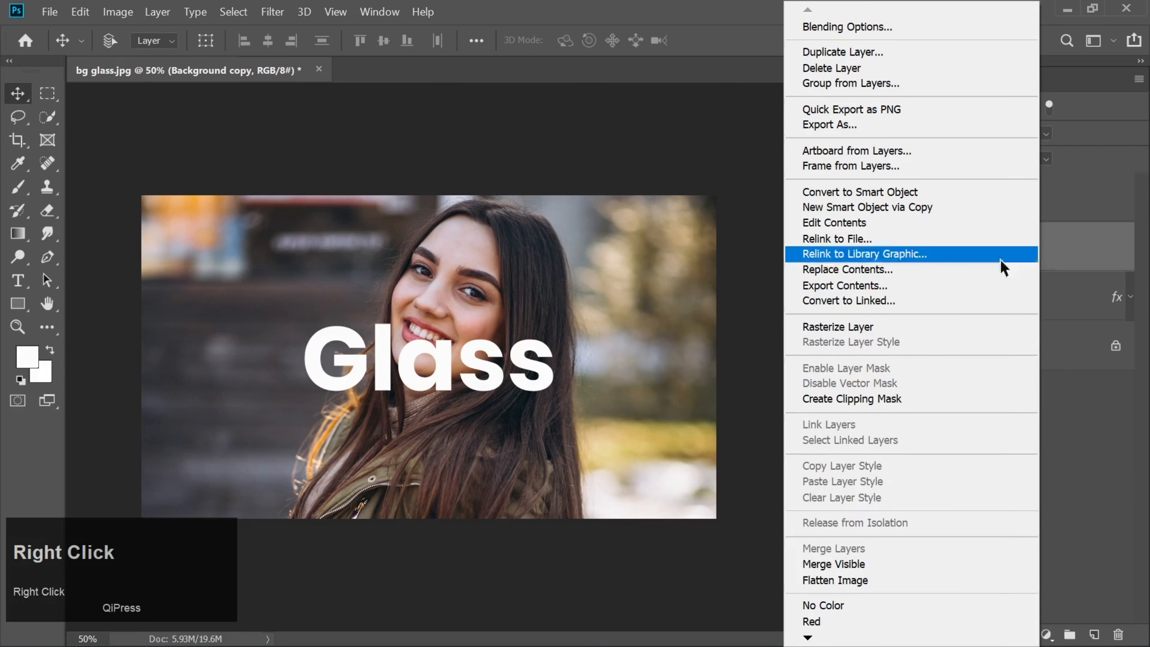
left_click(888, 395)
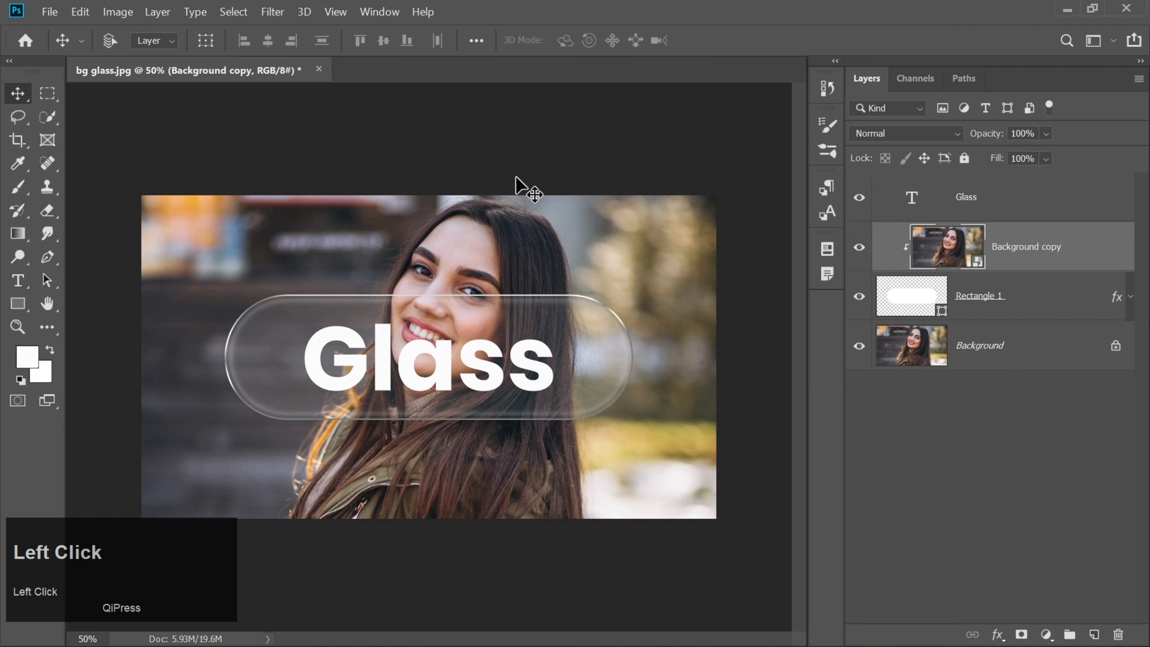
Step: Apply a Gaussian Blur with a 20 px radius to the Background copy and collapse its smart filter list
left_click(271, 11)
mouse_move(475, 202)
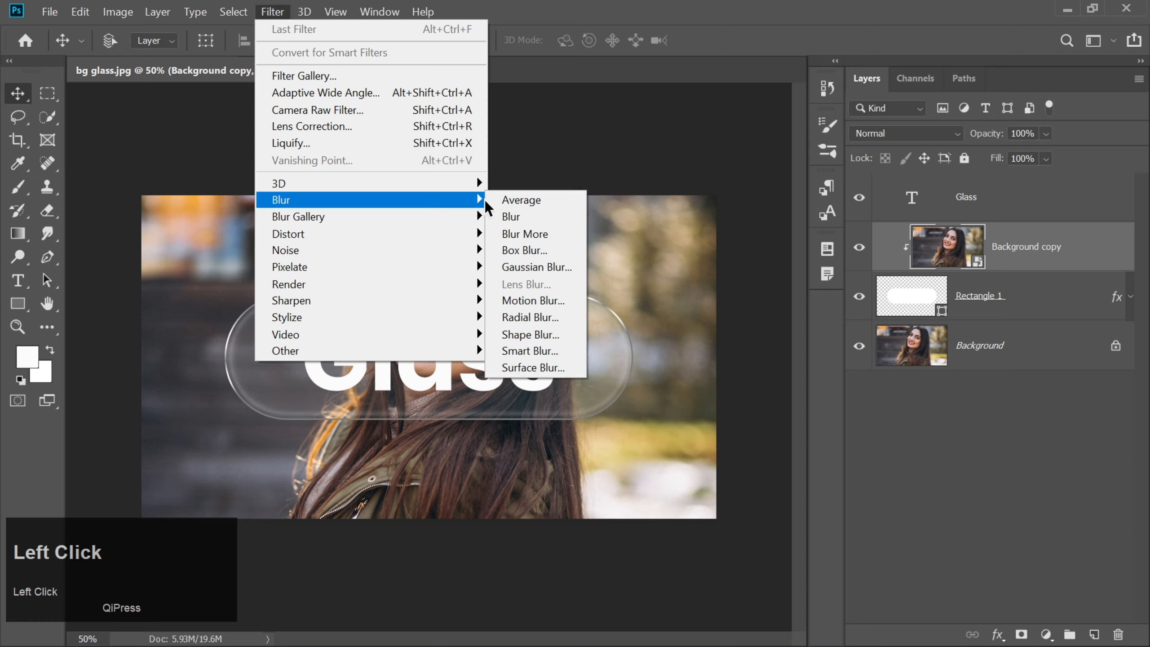
left_click(517, 269)
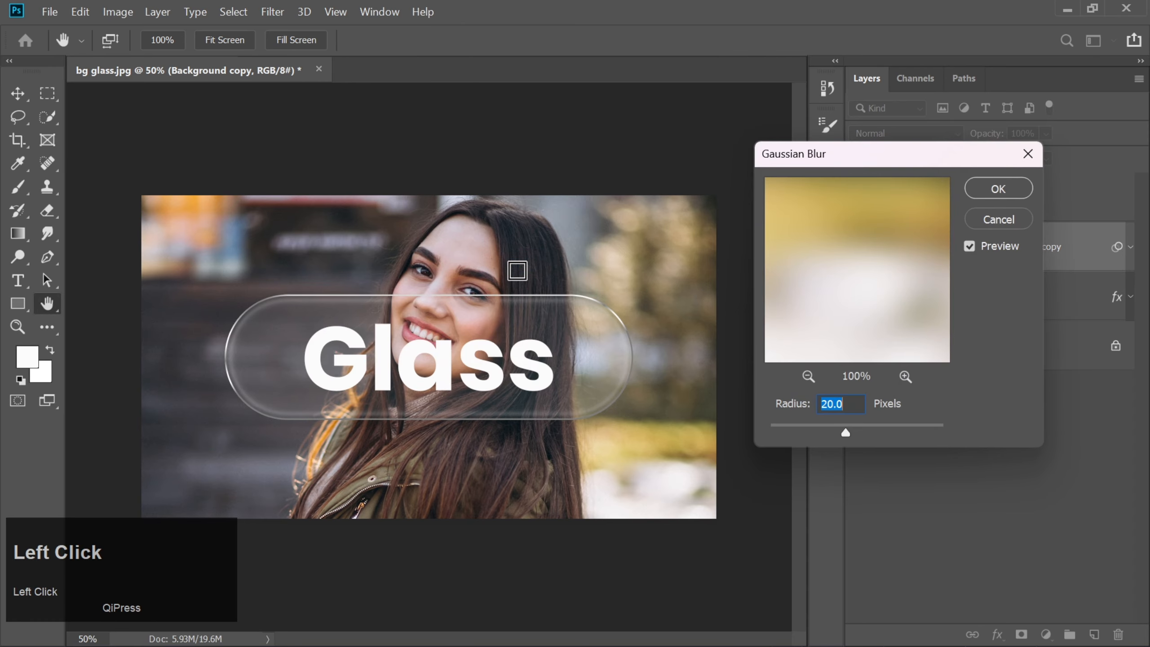
left_click(846, 402)
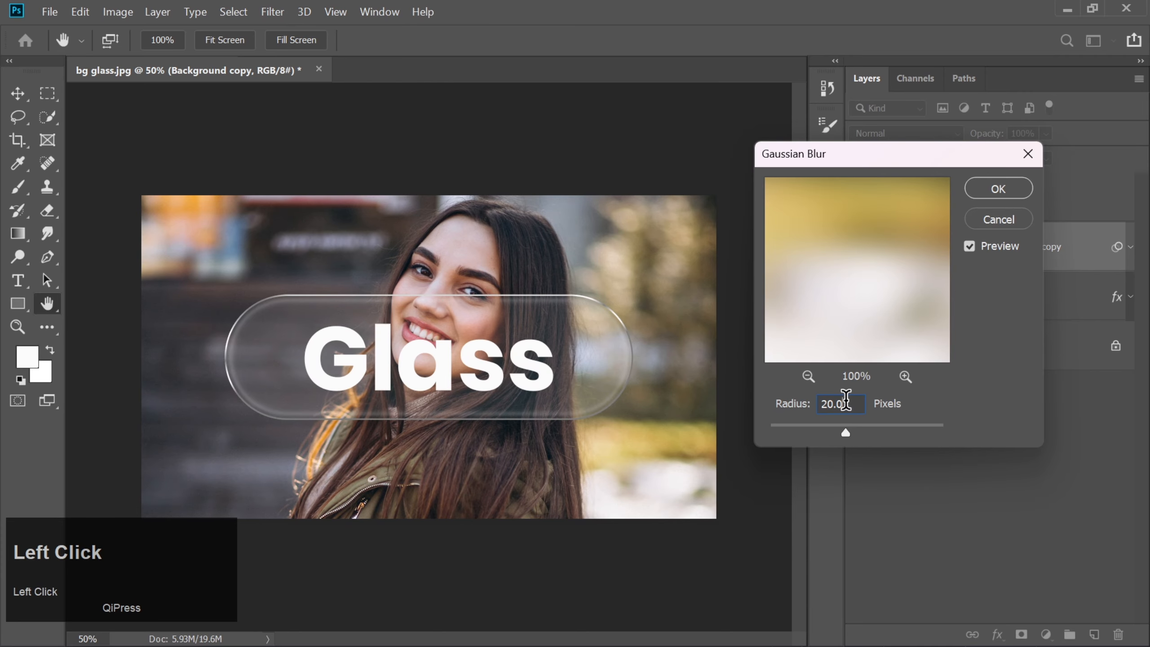
left_click(991, 192)
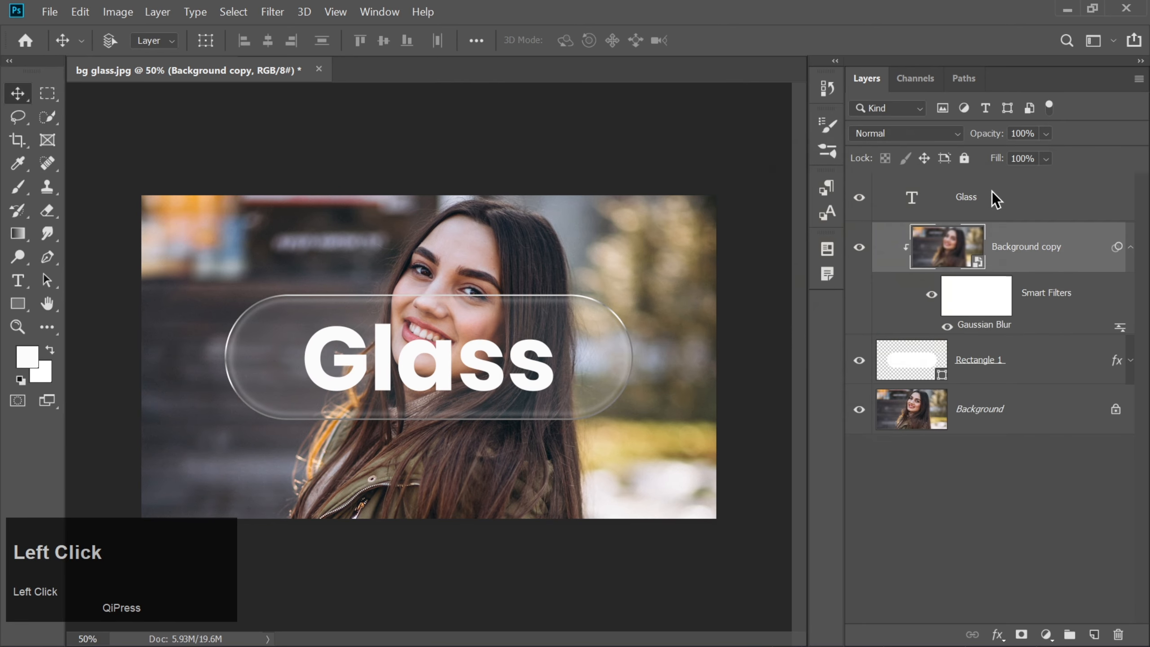
left_click(1130, 265)
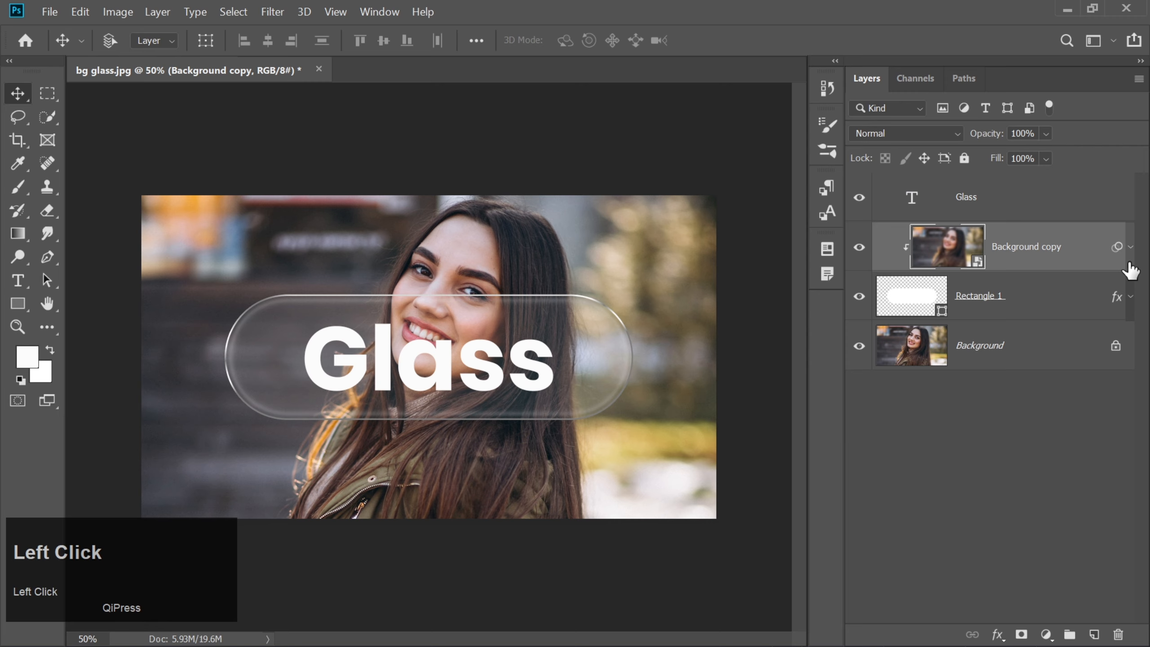
Step: Set the fill of the Rectangle 1 layer to 100%
left_click(1032, 300)
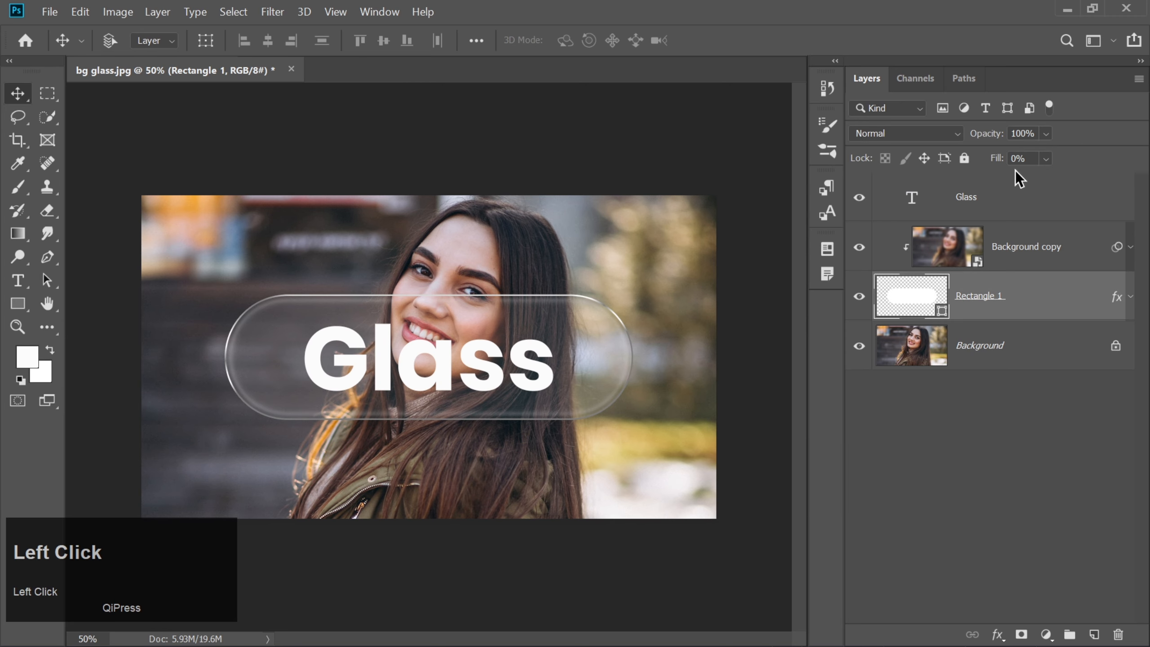
left_click(1047, 159)
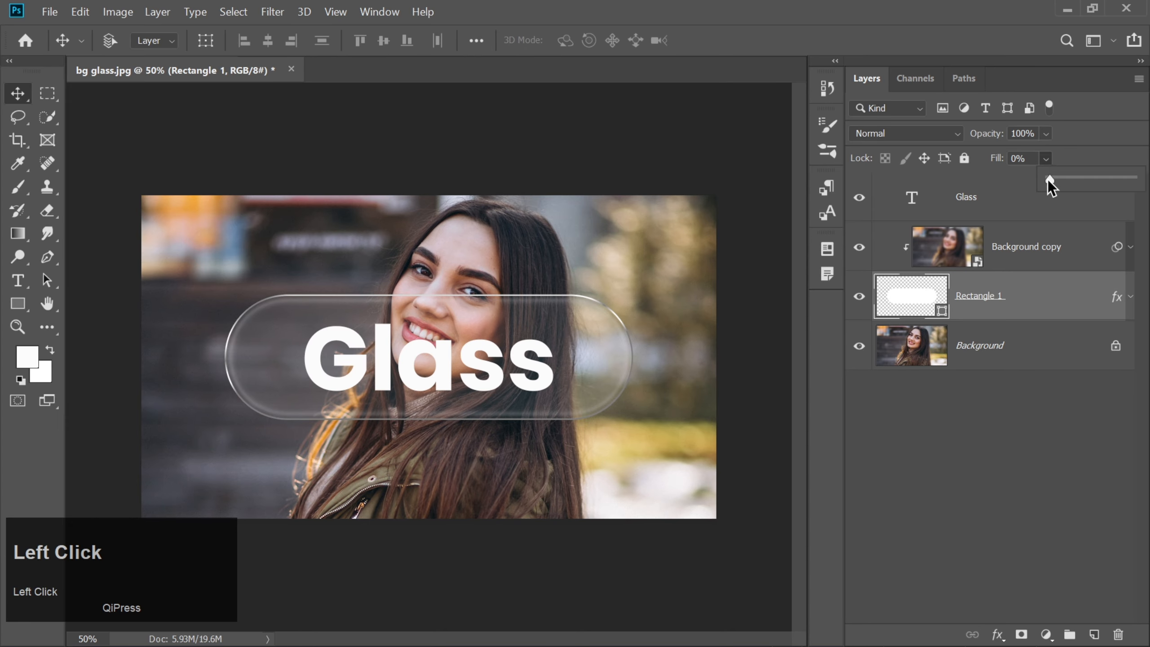
left_click_drag(1048, 180, 1134, 180)
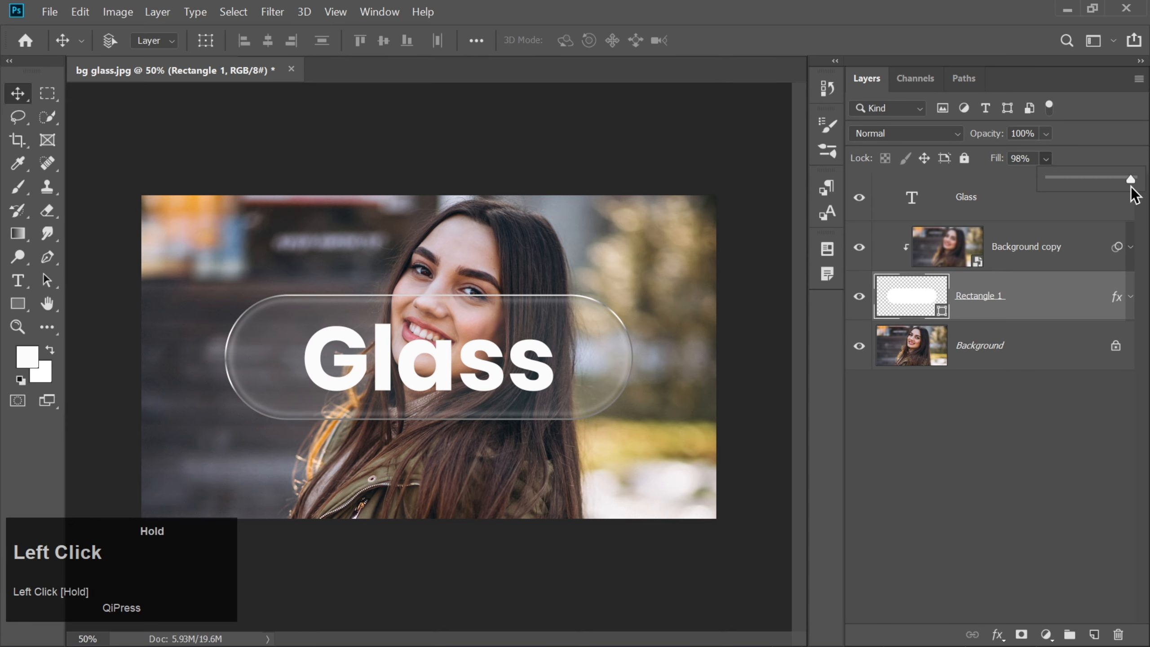
left_click(1046, 161)
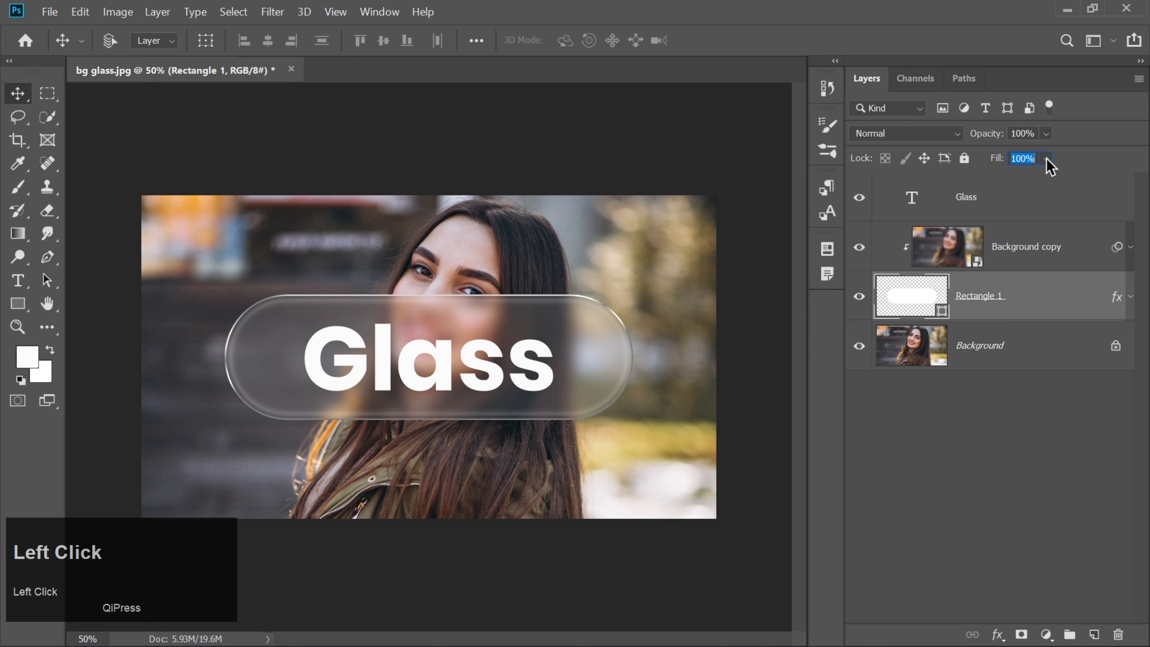
Step: Apply a ZigZag distortion to the Background copy with Around Center style, amount 5 and ridges 3
left_click(1041, 257)
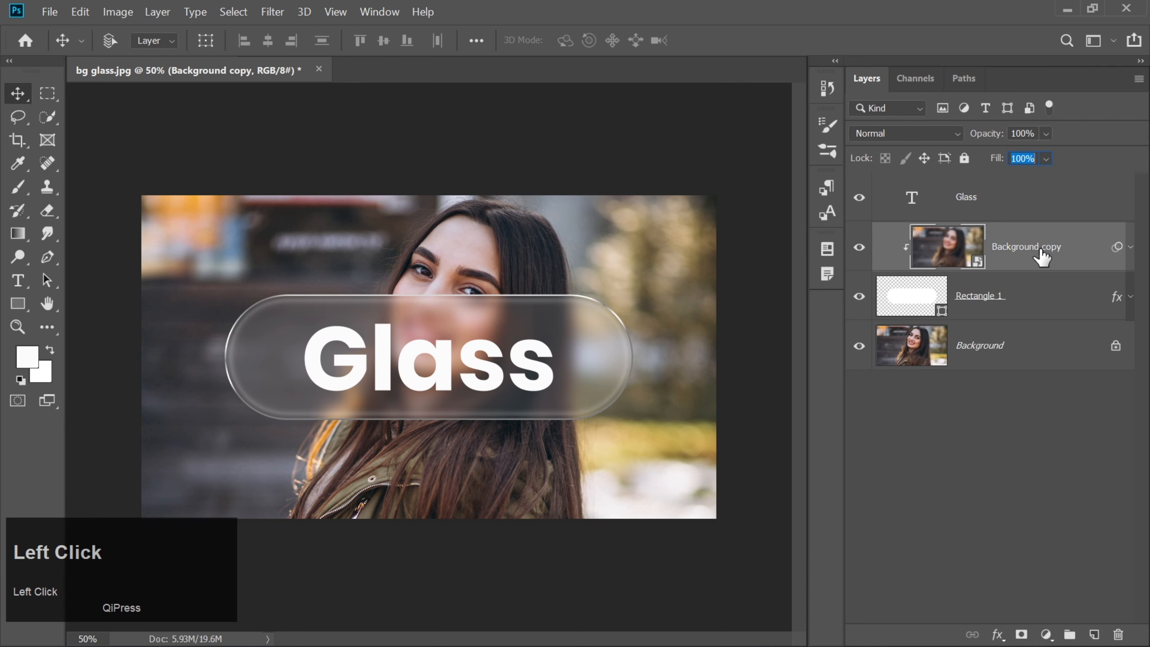
left_click(274, 15)
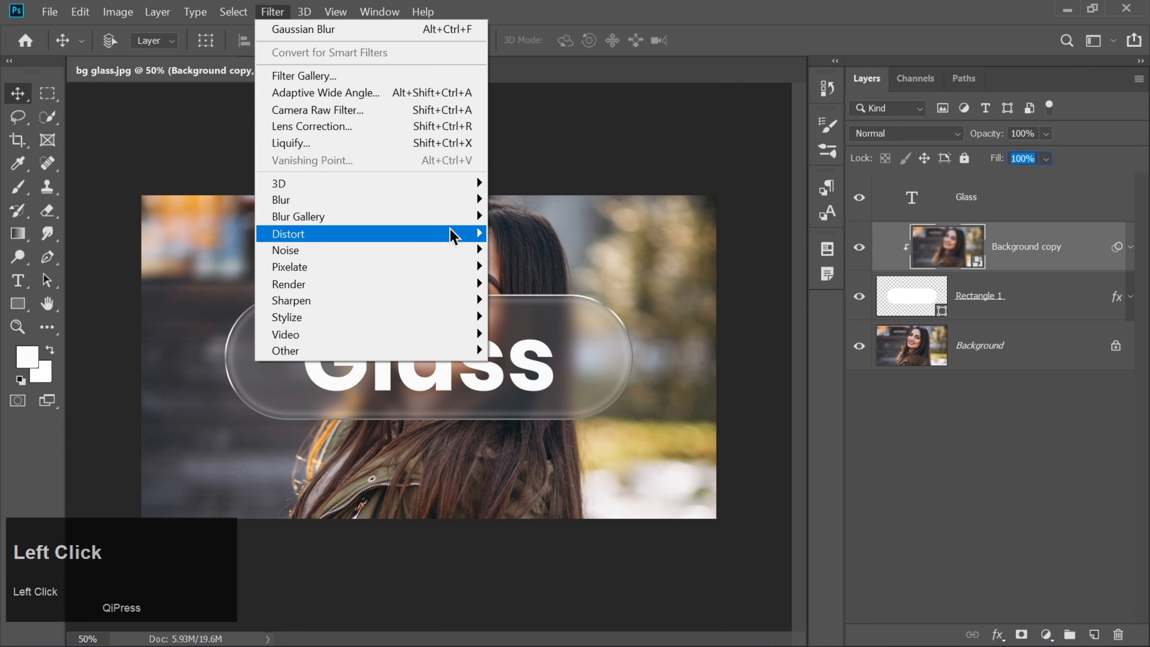
mouse_move(449, 228)
left_click(528, 363)
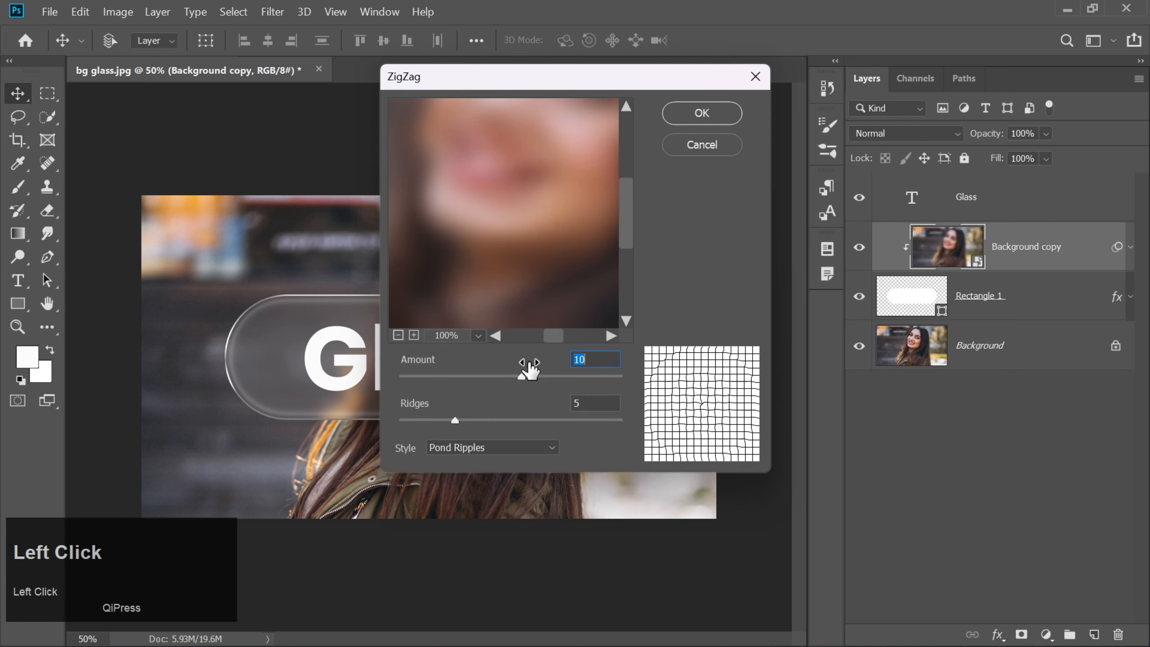
left_click(480, 448)
left_click(472, 463)
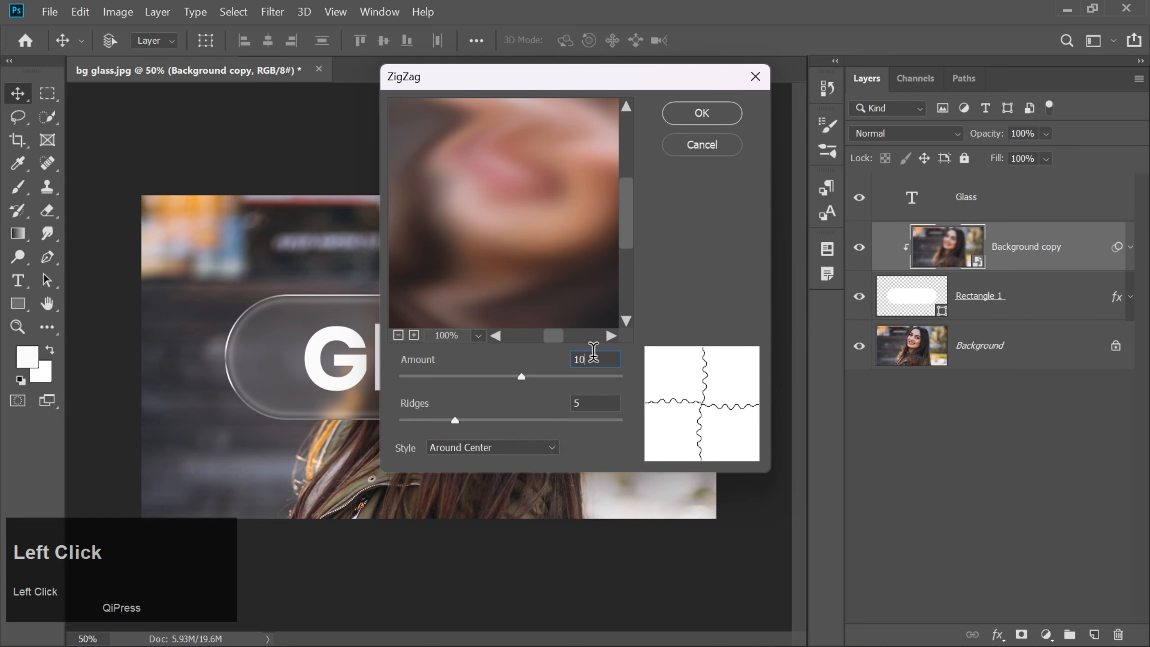
key("BackSpace")
key("BackSpace")
type("5")
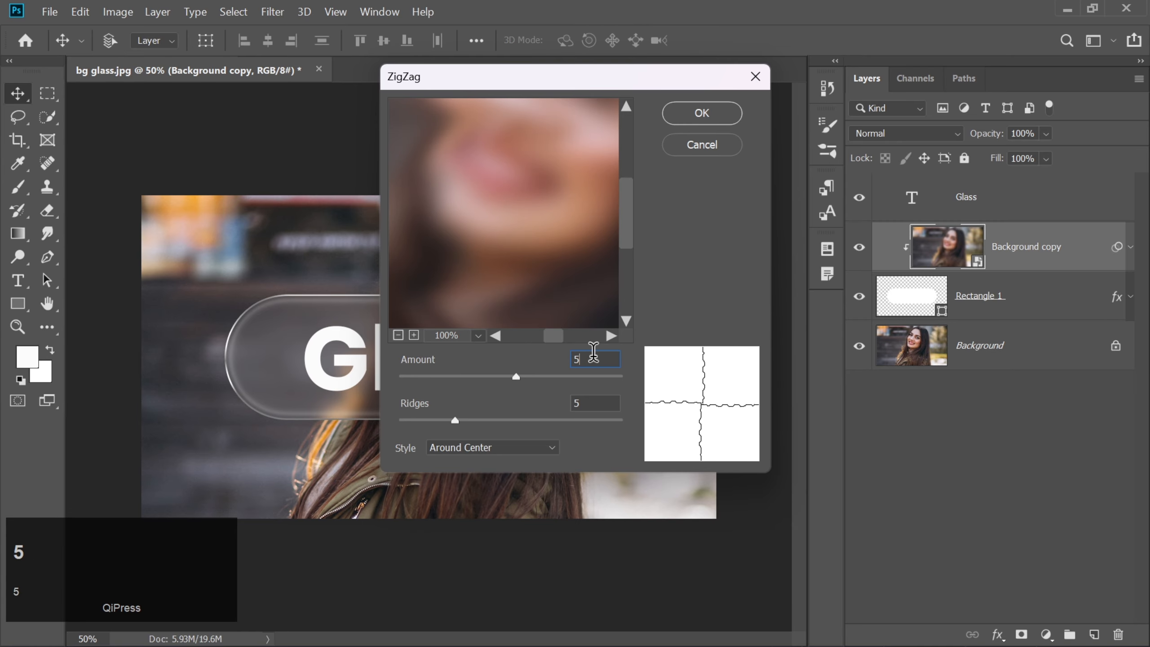
left_click(593, 401)
key("BackSpace")
type("3")
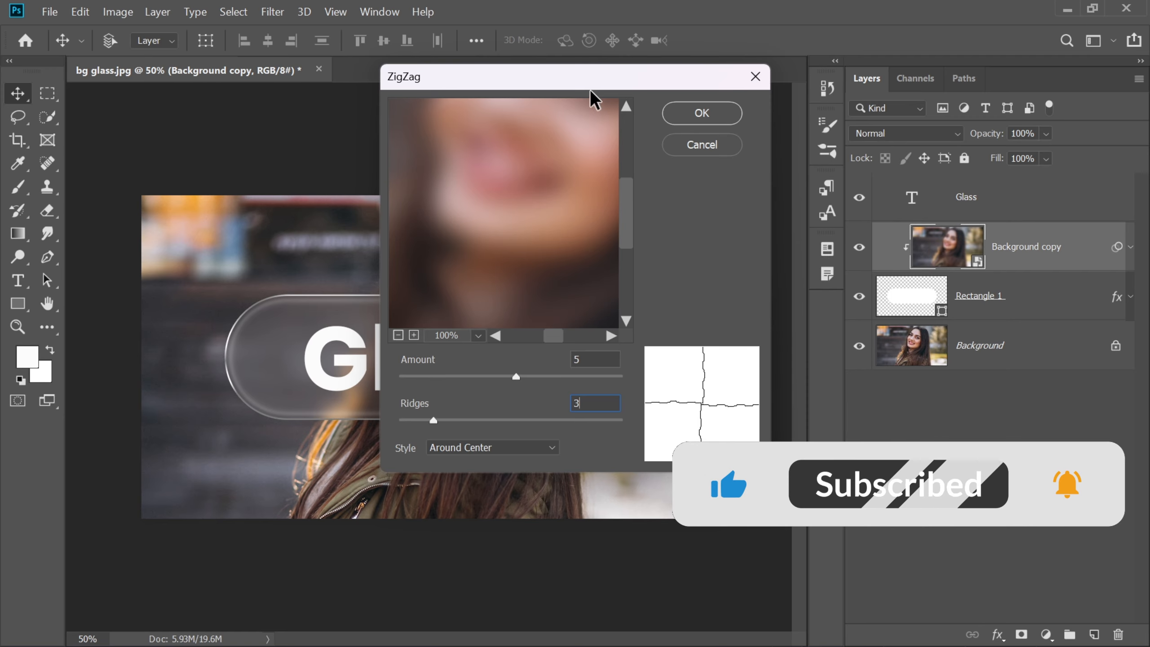
left_click_drag(537, 90, 753, 122)
left_click(895, 153)
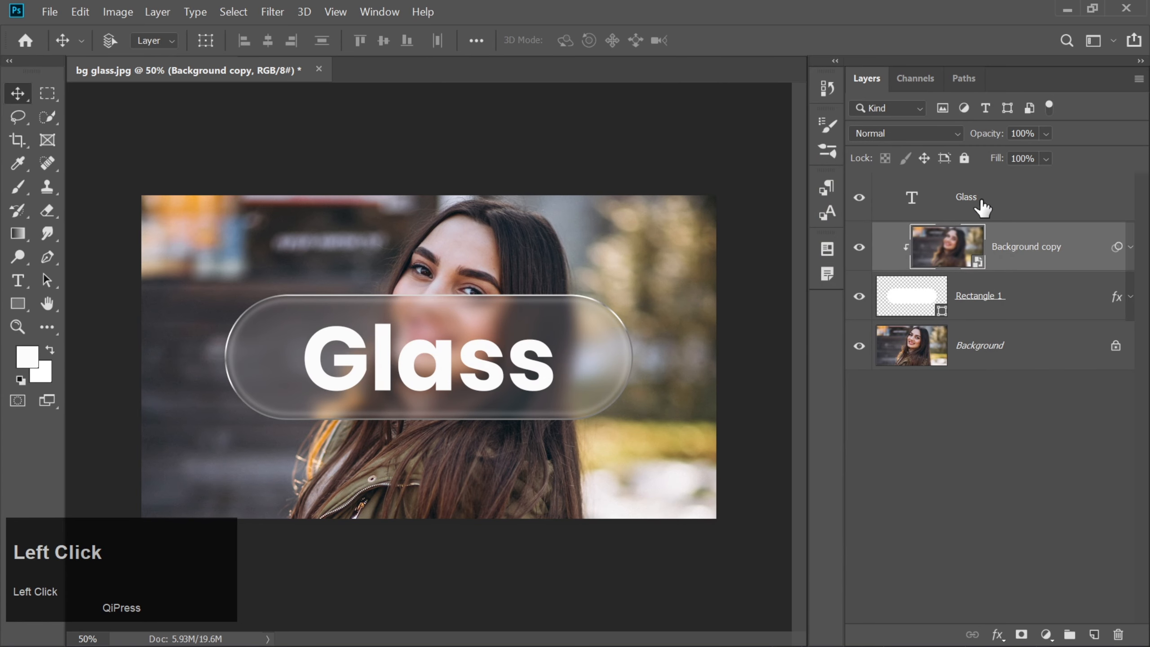
Step: Link the "Glass" text layer with the Rectangle 1 layer and try moving them together over the photo
left_click(981, 208)
left_click(1067, 299, "ctrl")
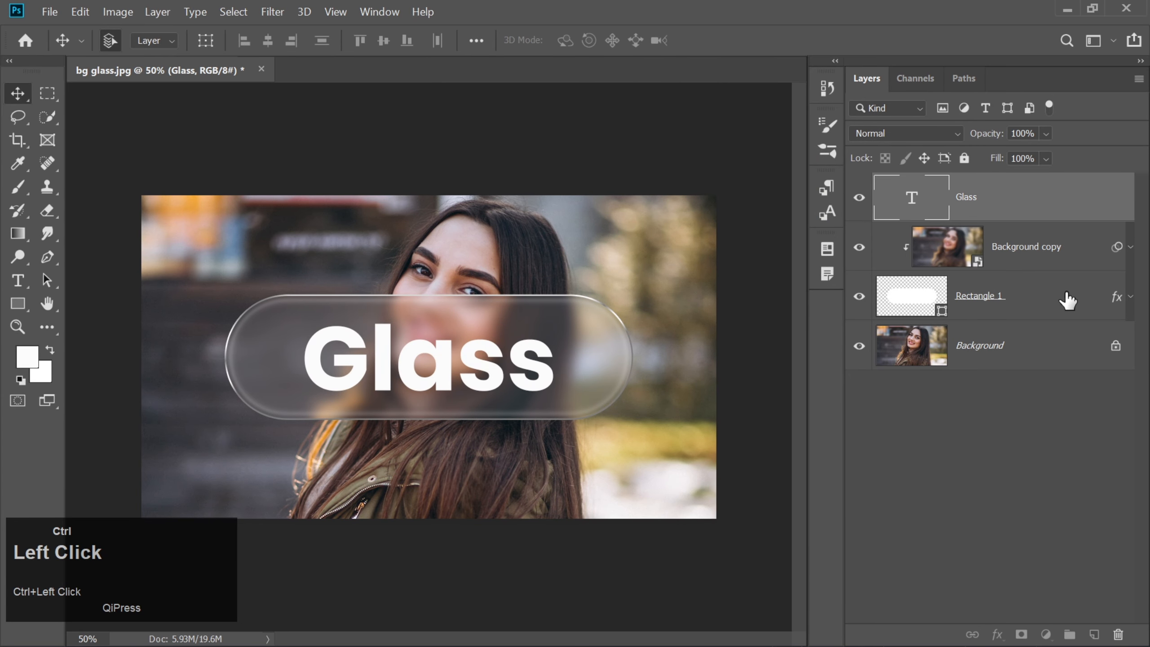
left_click(972, 636)
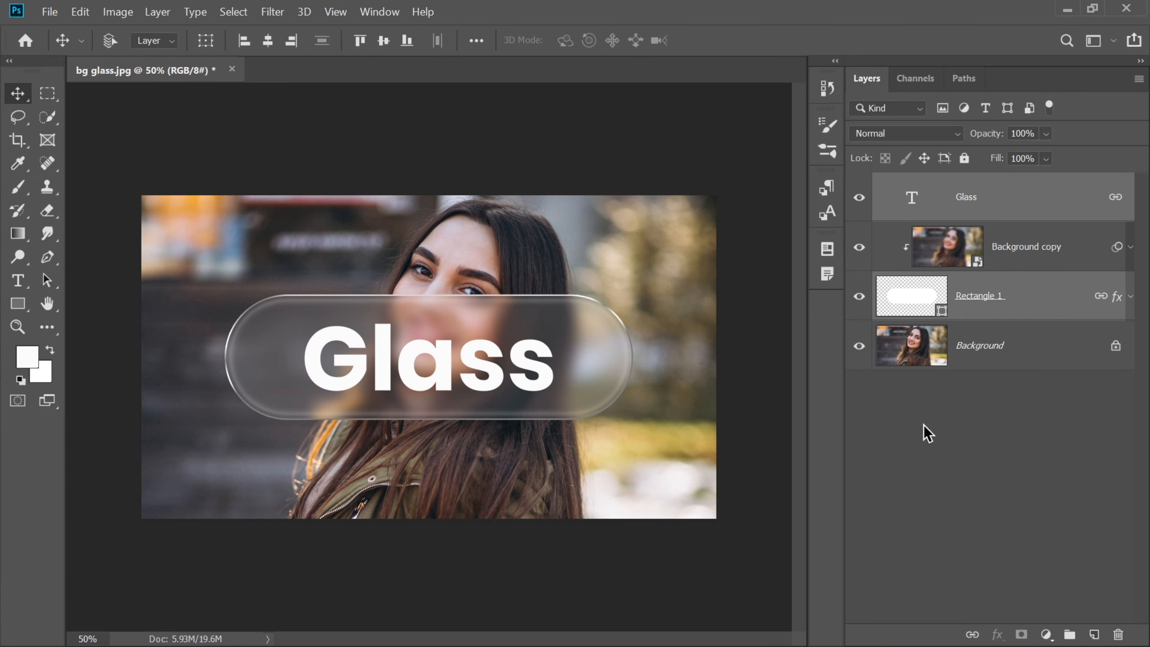
mouse_move(579, 382)
left_mouse_down()
mouse_move(611, 356)
mouse_move(530, 451)
mouse_move(605, 326)
mouse_move(660, 433)
mouse_move(597, 471)
mouse_move(527, 413)
mouse_move(568, 317)
mouse_move(542, 481)
mouse_move(590, 399)
mouse_move(559, 434)
mouse_move(582, 390)
left_mouse_up()
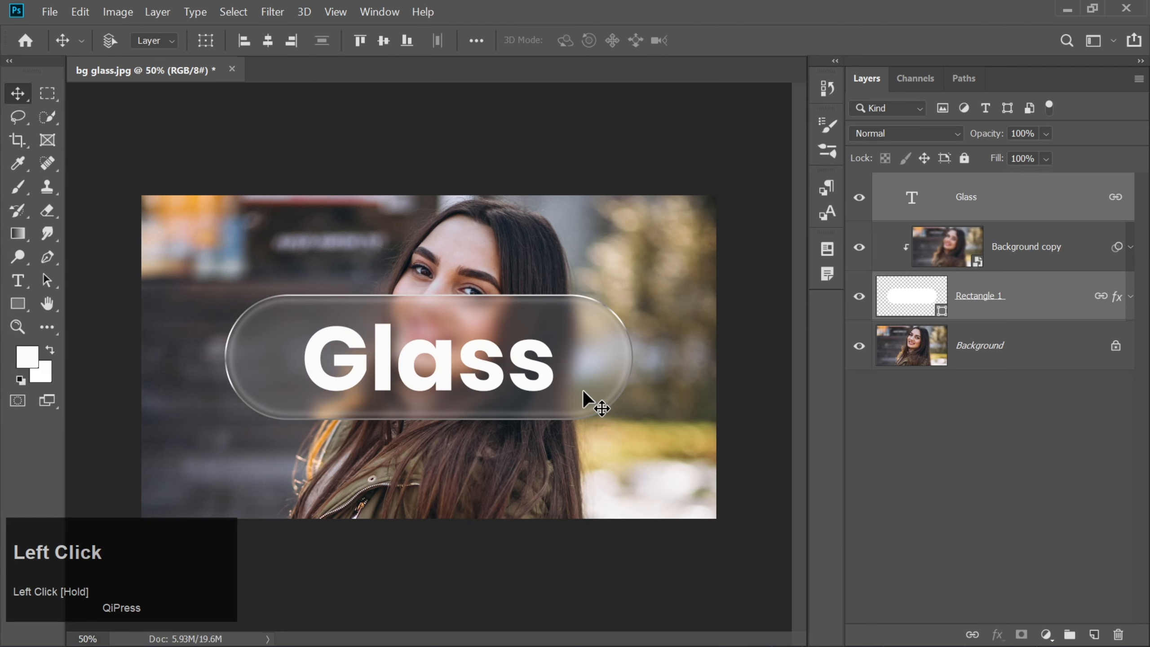